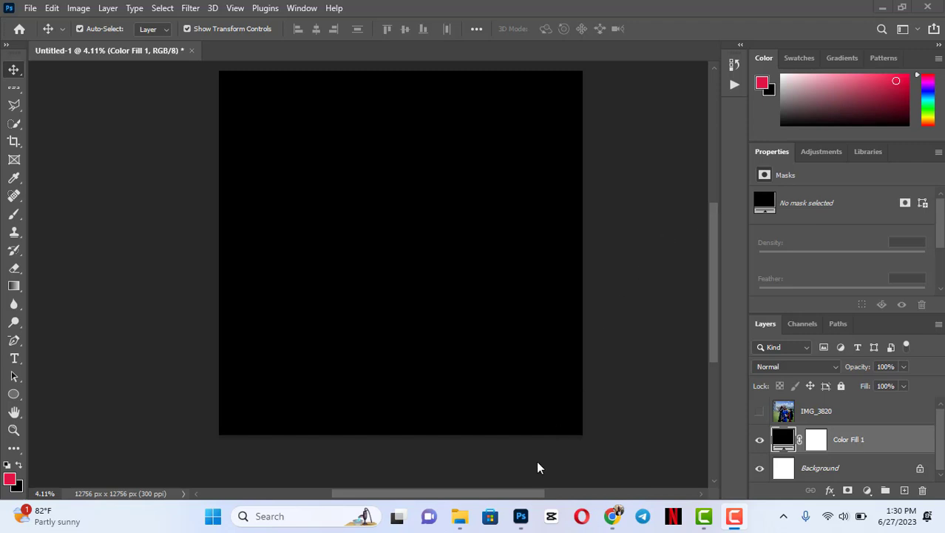
- Place the istockphoto student photo from the Downloads folder into the document and scale it to about 1815% over the black canvas
mouse_move(521, 516)
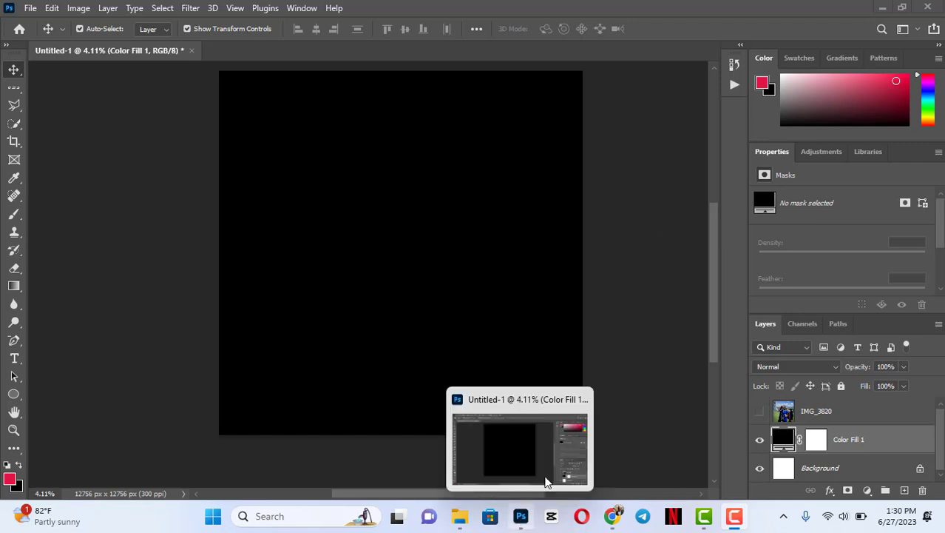
left_click(460, 515)
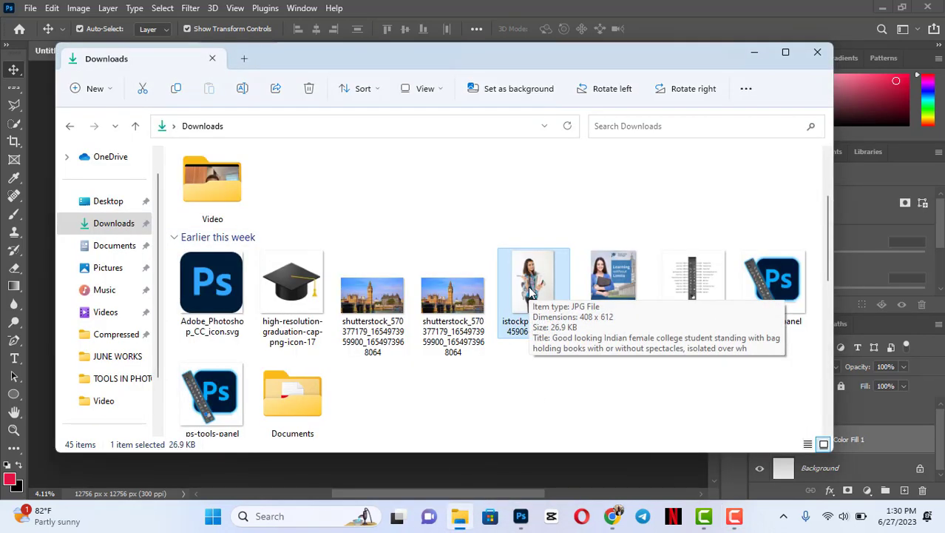
left_click_drag(530, 291, 477, 473)
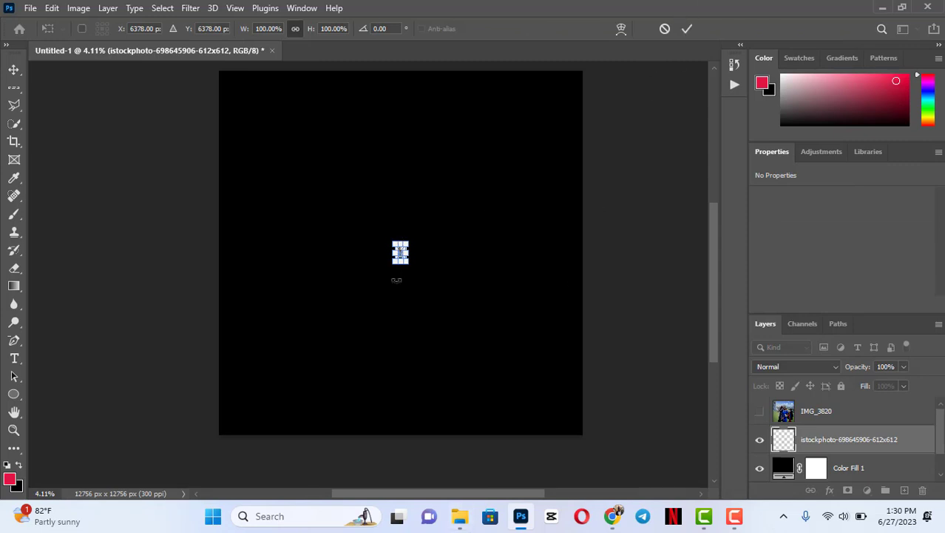
left_click_drag(401, 236, 400, 134)
left_click_drag(391, 304, 392, 411)
left_click_drag(399, 134, 401, 95)
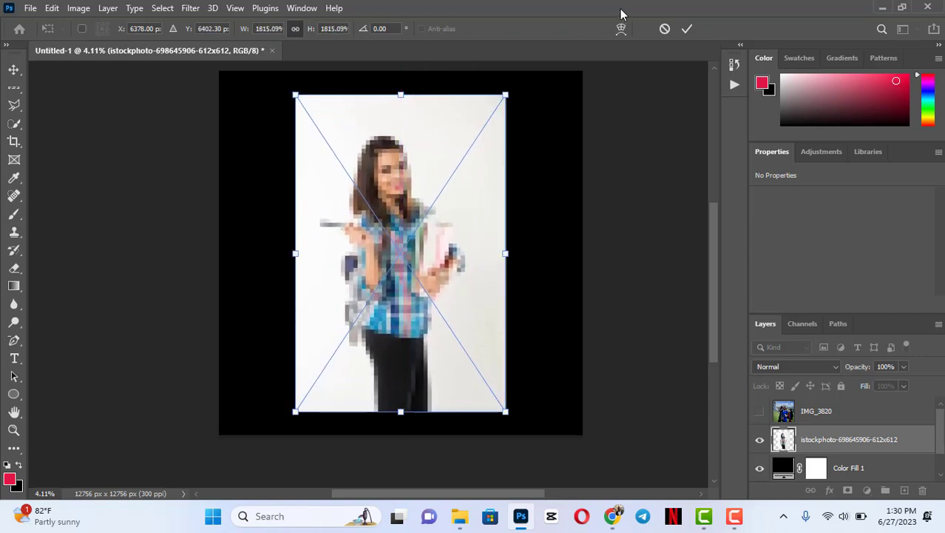
left_click(686, 29)
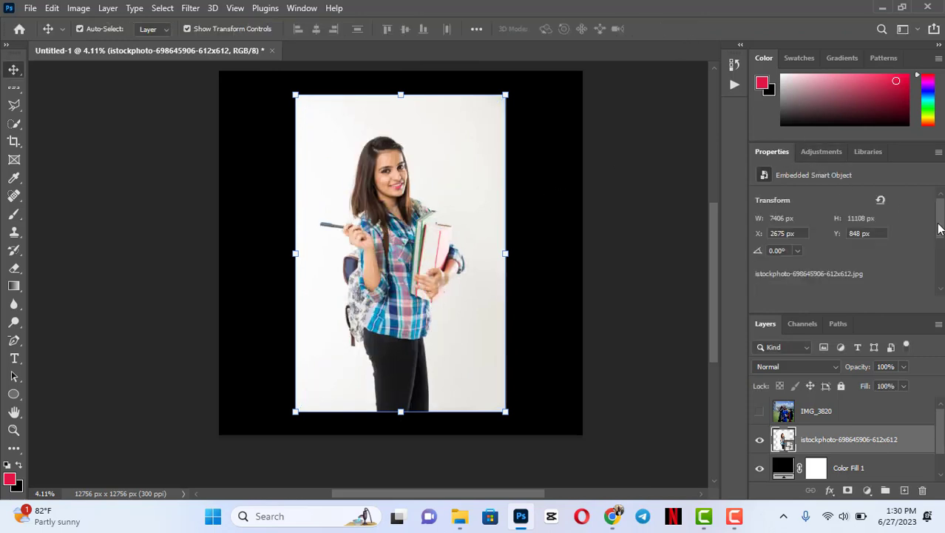
- Convert the placed student photo from an embedded smart object to a regular pixel layer
left_click_drag(938, 227, 938, 275)
left_click(853, 232)
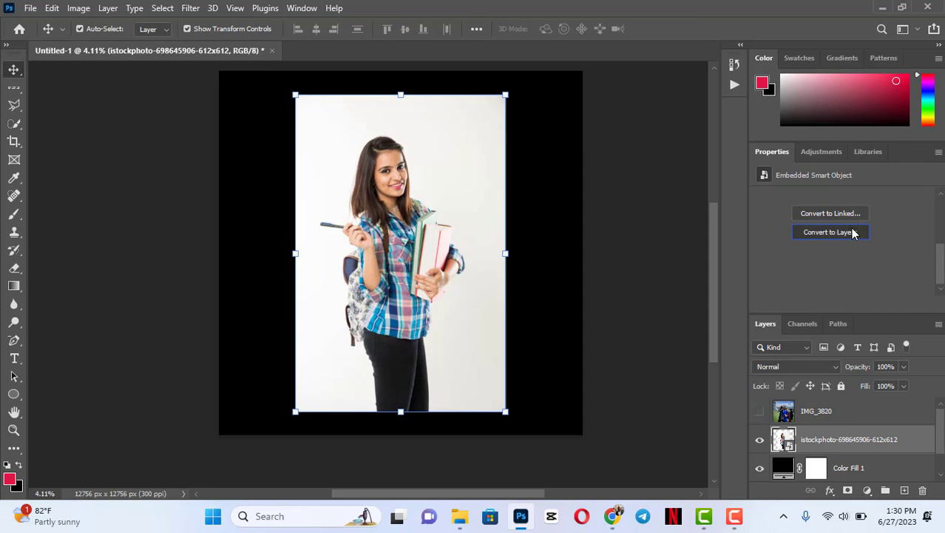
left_click(430, 200)
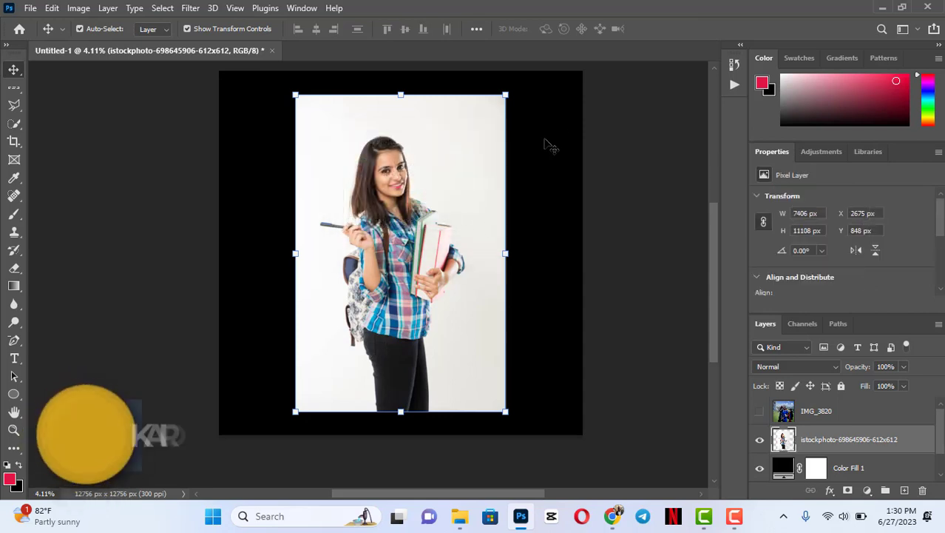
- Remove the background from the student photo layer with the quick action and nudge the cut-out slightly upward
scroll(829, 237, "down", 5)
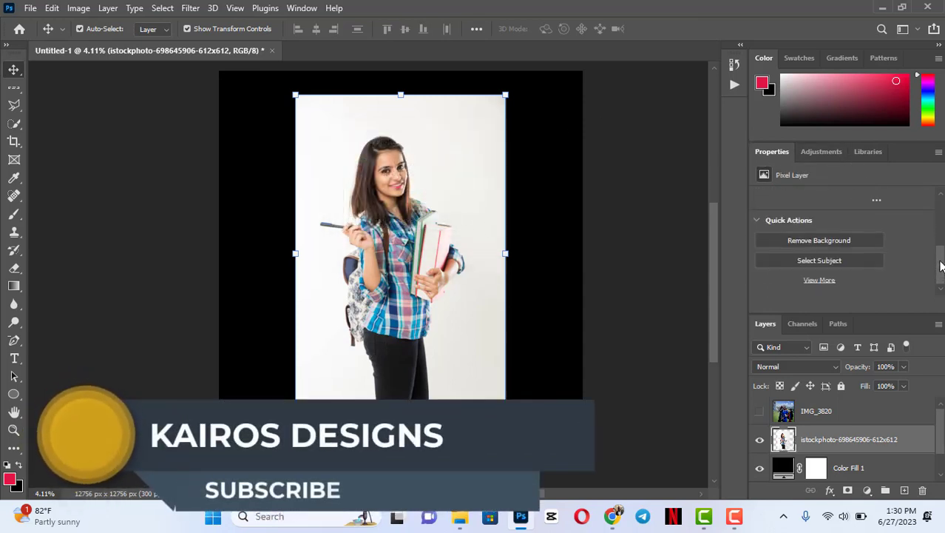
left_click(804, 241)
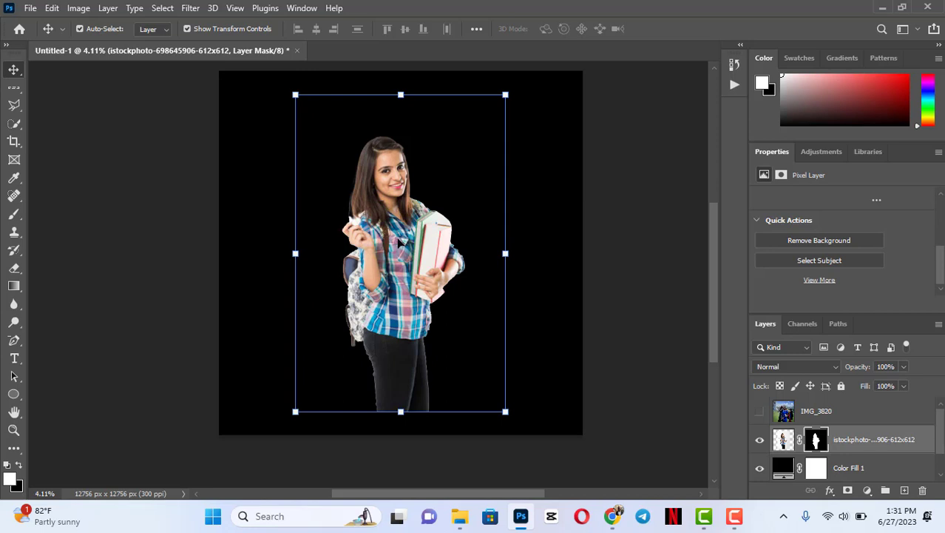
mouse_move(403, 238)
left_mouse_down()
mouse_move(370, 189)
mouse_move(414, 203)
mouse_move(403, 226)
left_mouse_up()
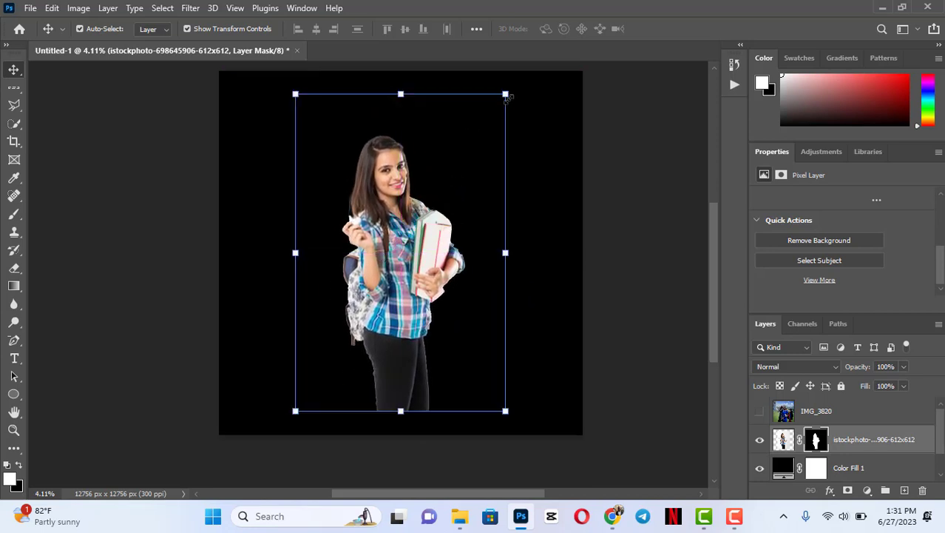
- Scale the cut-out student to about 169% and move her down so the figure runs off the canvas's lower edge
key("ctrl+t")
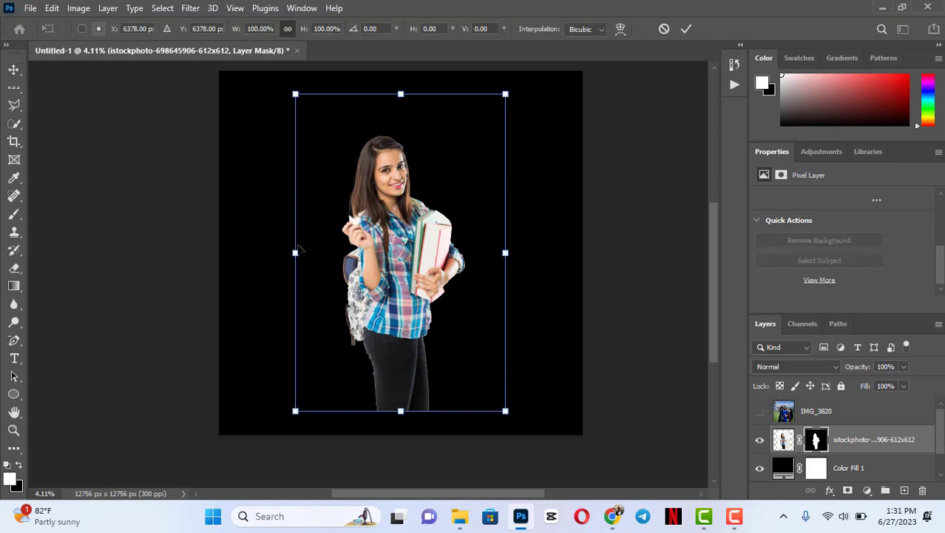
left_click_drag(294, 253, 200, 253)
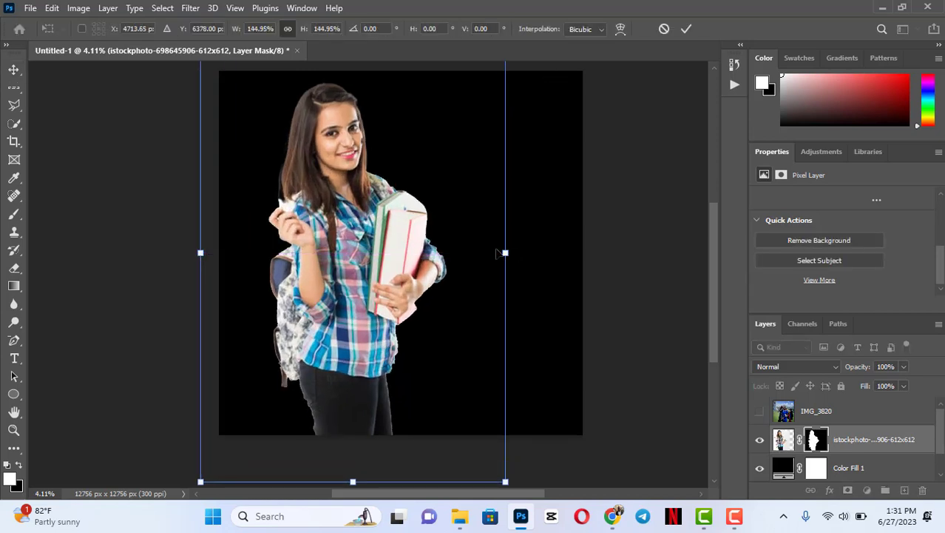
left_click_drag(505, 253, 555, 252)
left_click_drag(414, 247, 458, 300)
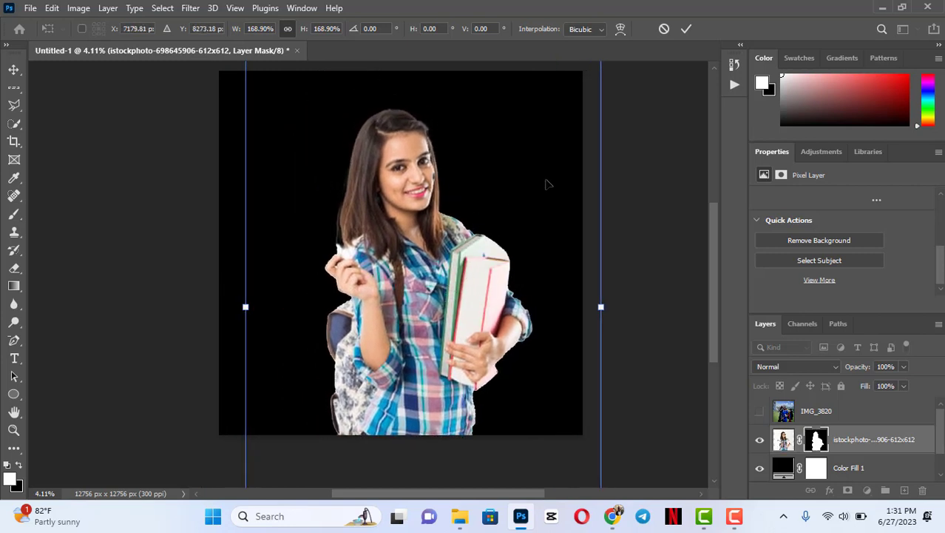
left_click(688, 30)
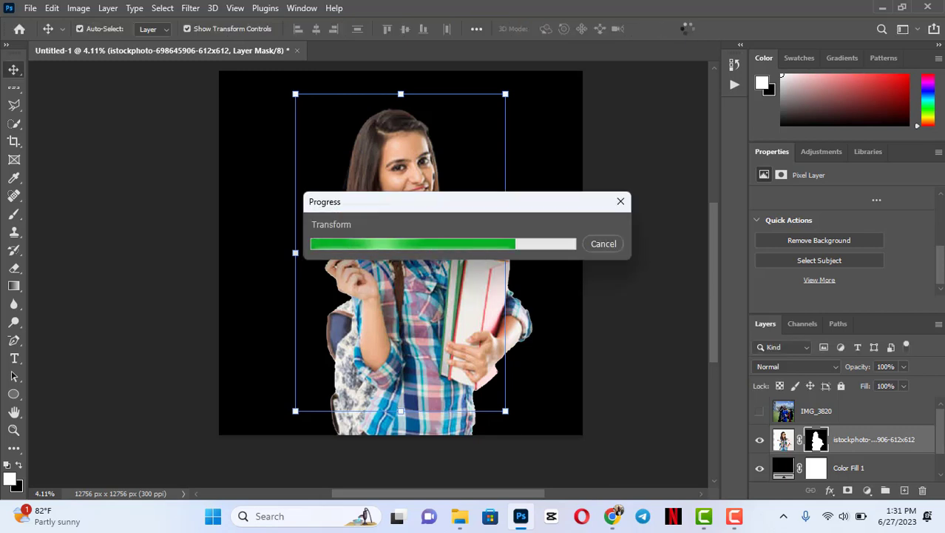
- Enter Select and Mask and add the missing pen in the student's hand back to the mask with the Quick Selection Tool
left_click(164, 8)
left_click(214, 205)
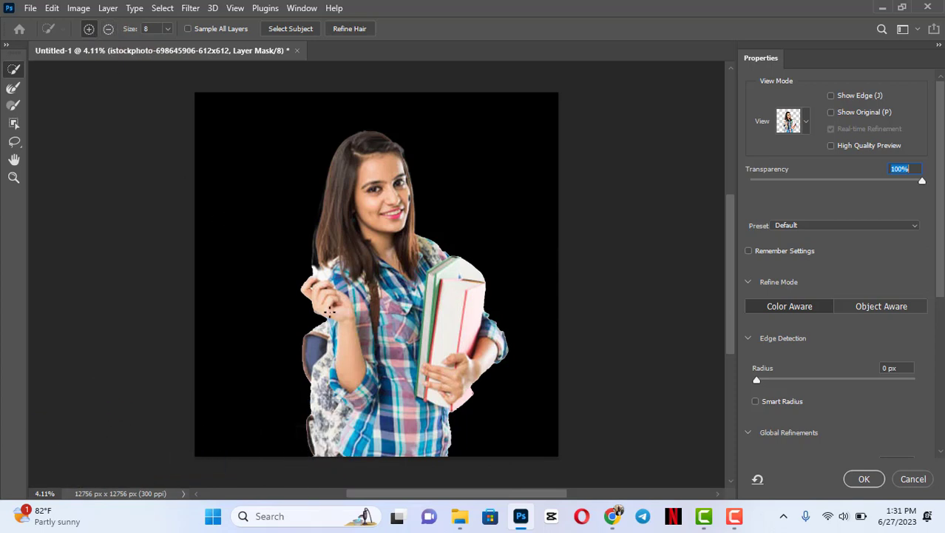
left_click(308, 286)
left_click(298, 278)
left_click_drag(298, 278, 291, 280)
left_click(302, 279)
left_click(294, 278)
left_click(287, 281)
left_click_drag(284, 280, 264, 279)
left_click(108, 28)
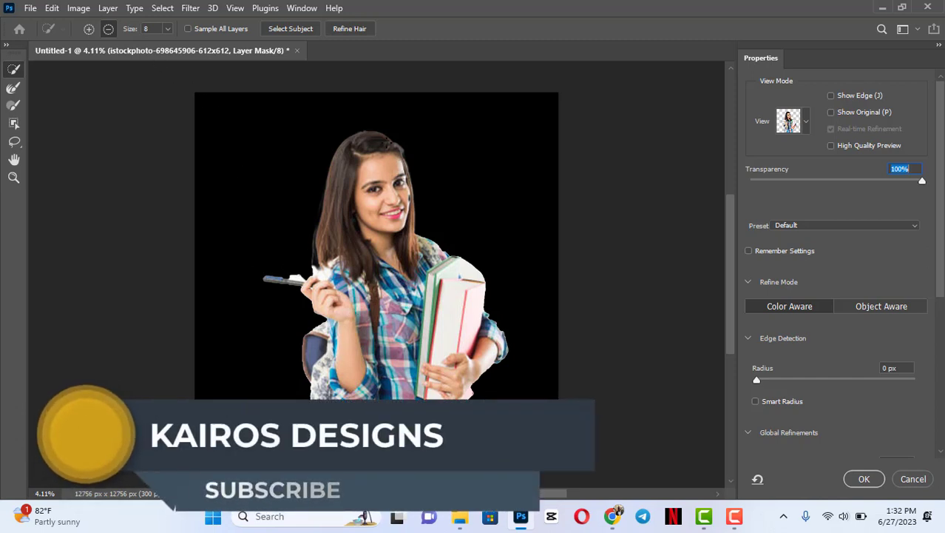
- Refine the mask's edge along the backpack with the Refine Edge Brush and apply the result at 100% transparency
left_click(14, 87)
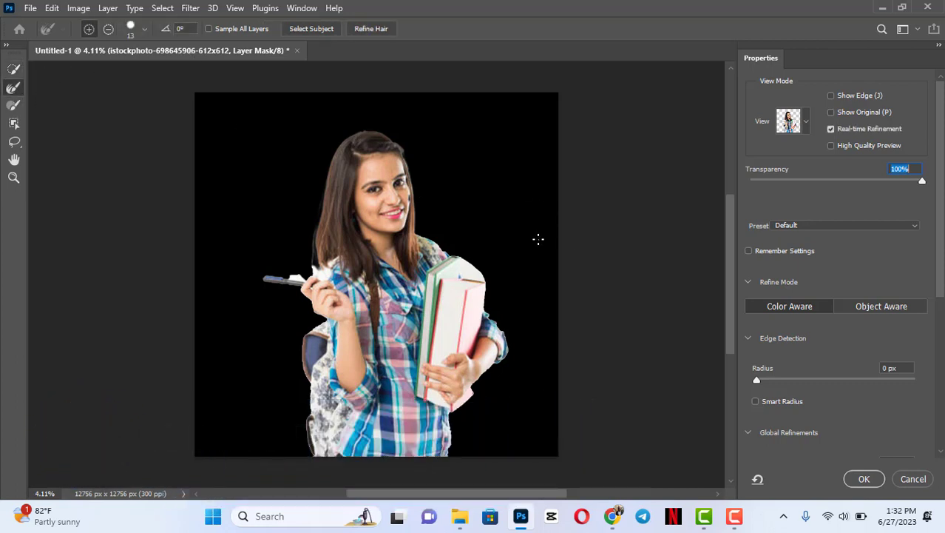
left_click(13, 177)
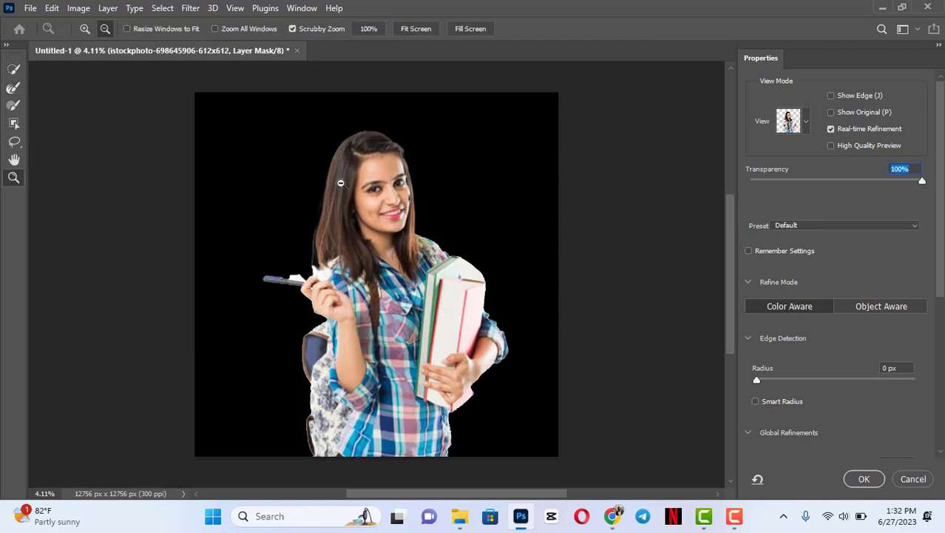
left_click_drag(418, 193, 412, 239)
left_click_drag(404, 261, 373, 298)
left_click(15, 88)
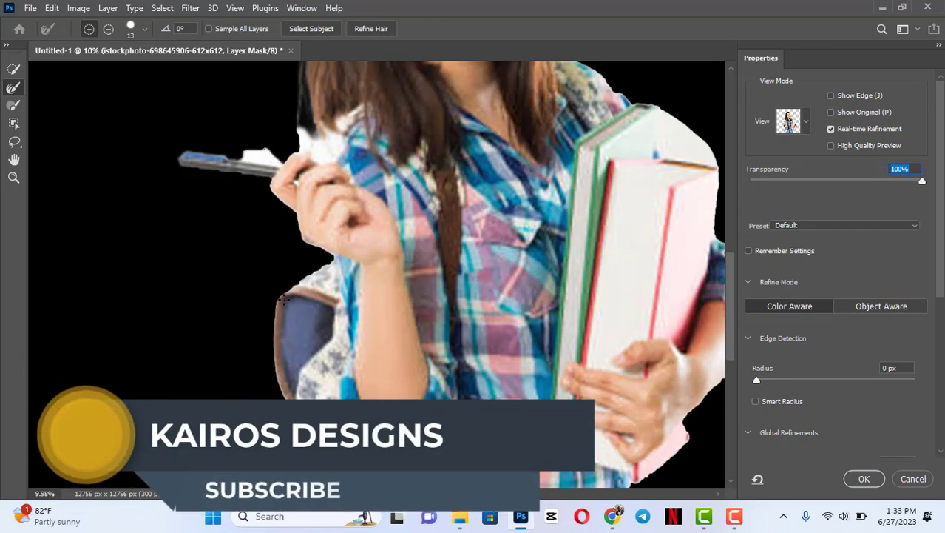
left_click_drag(328, 267, 277, 311)
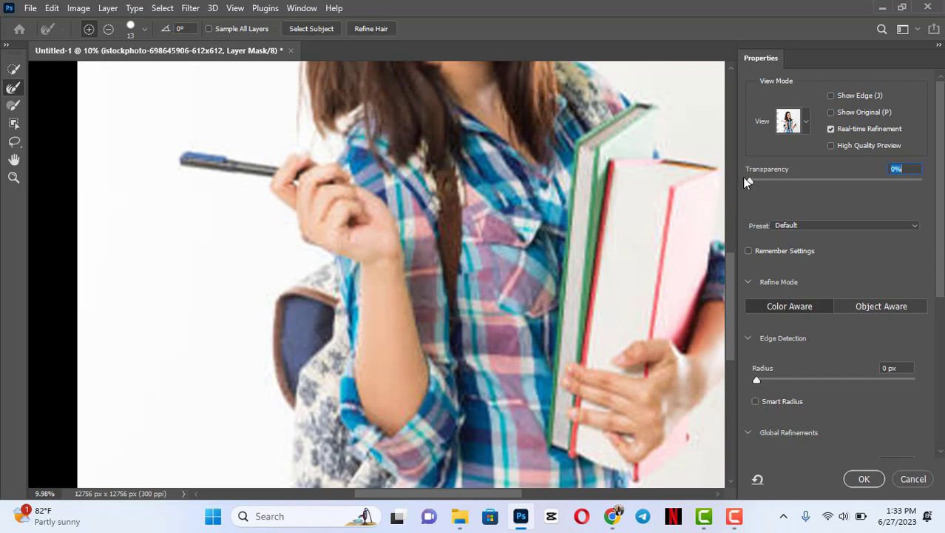
left_click_drag(747, 180, 924, 181)
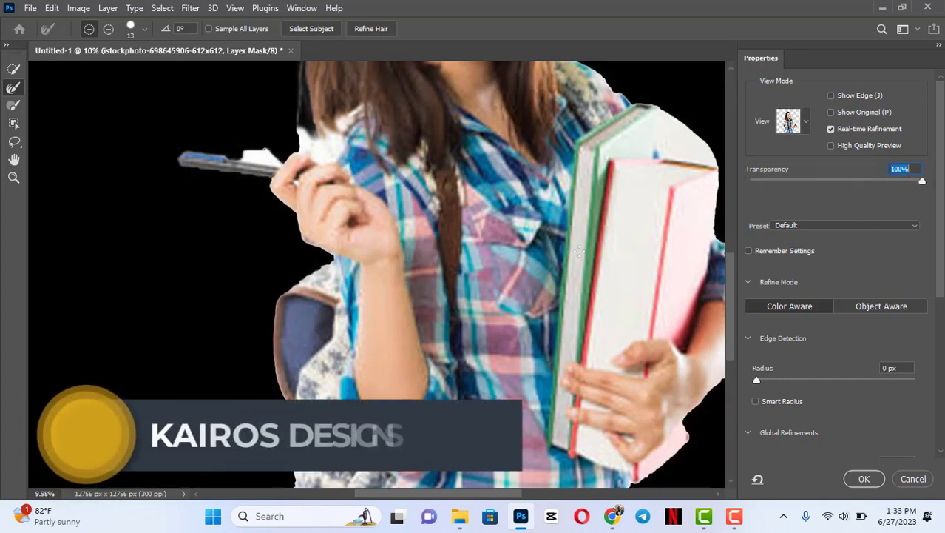
left_click(871, 484)
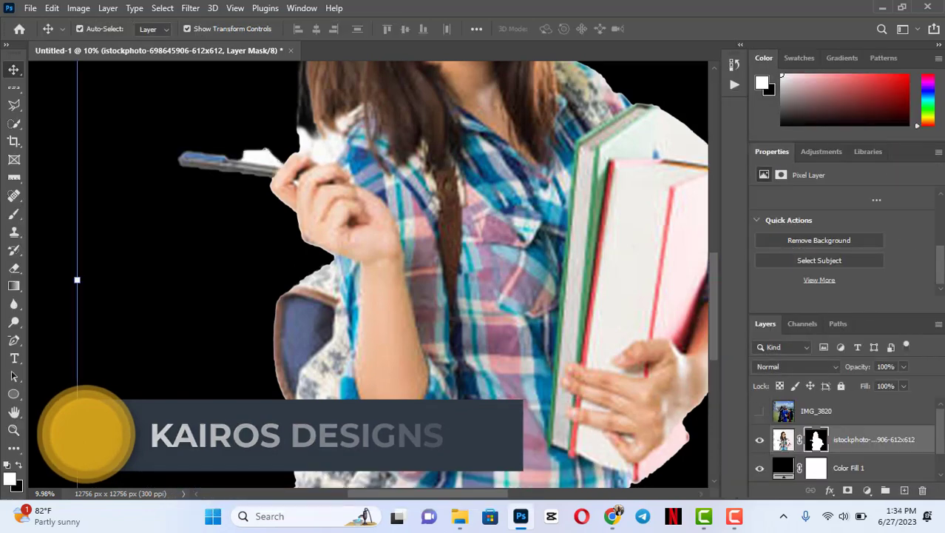
- Undo the mask refinement, scaling and background removal so the full student photo is restored
left_click(14, 430)
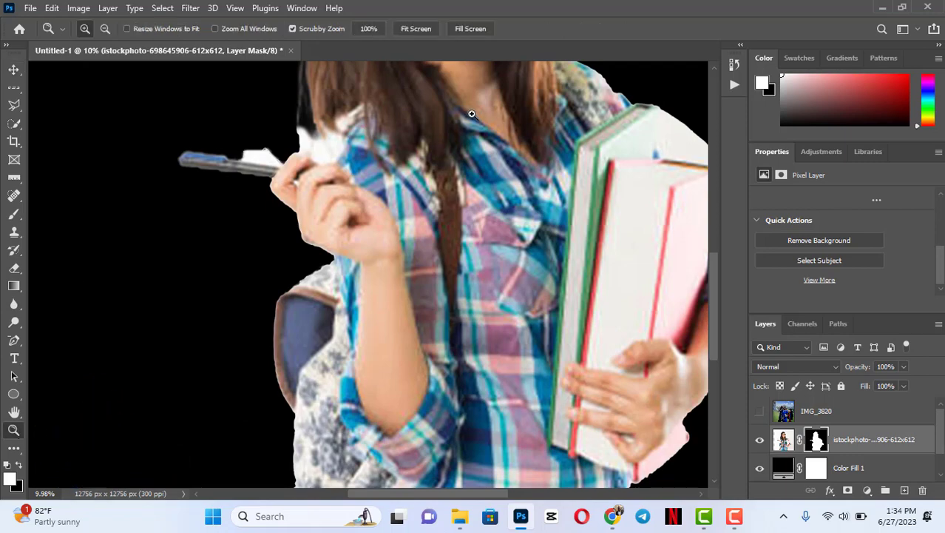
left_click_drag(471, 116, 443, 207)
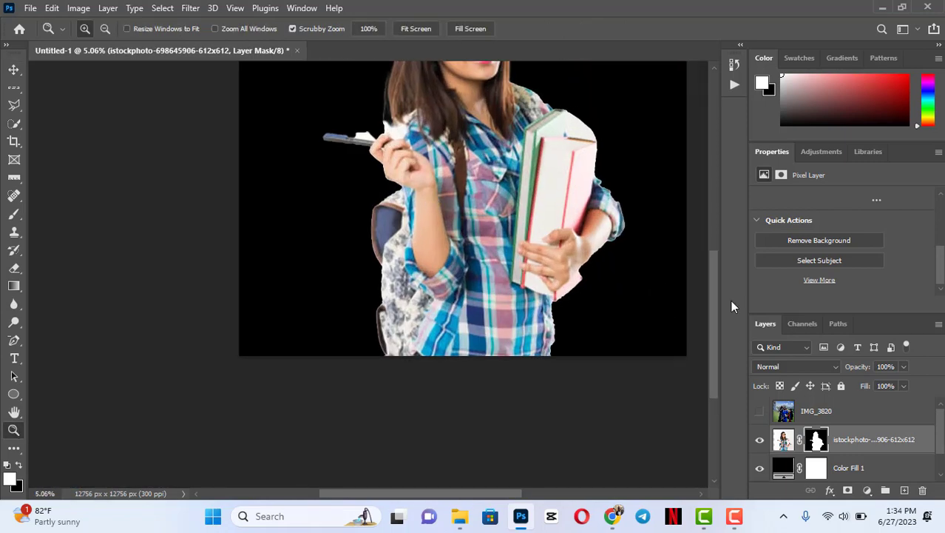
left_click_drag(715, 293, 708, 251)
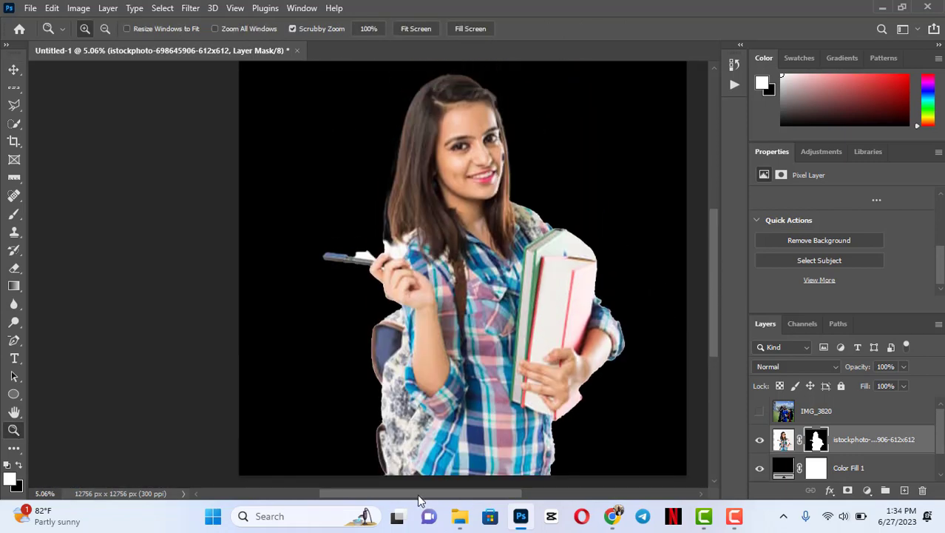
left_click_drag(413, 501, 430, 499)
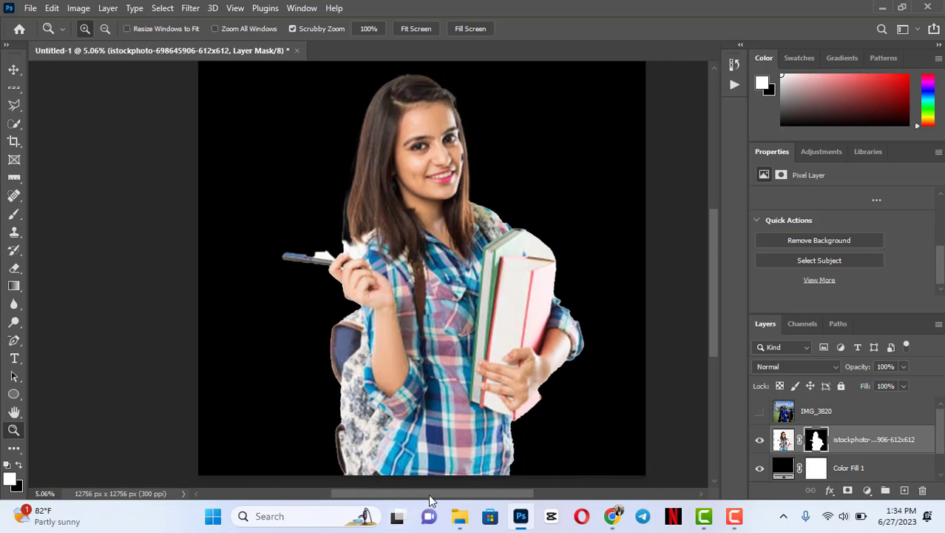
key("ctrl+z")
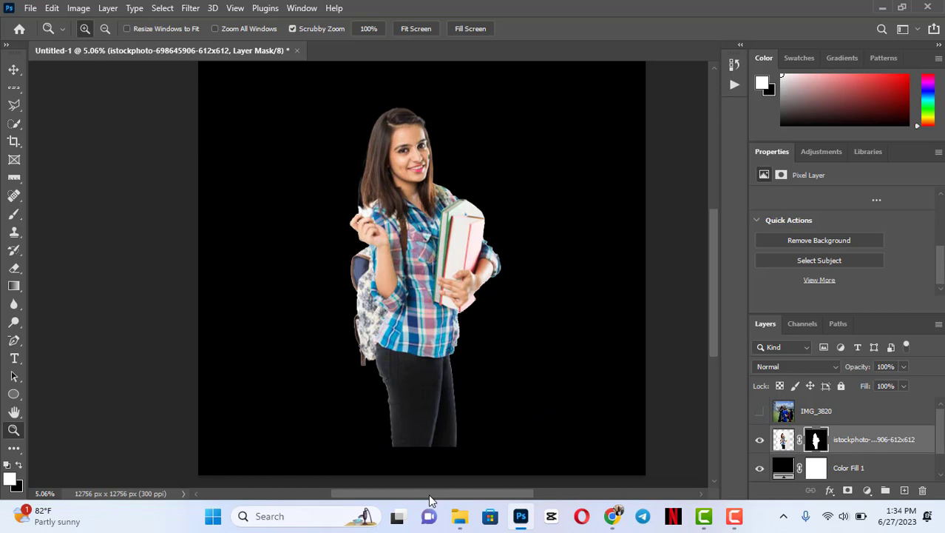
key("ctrl+z")
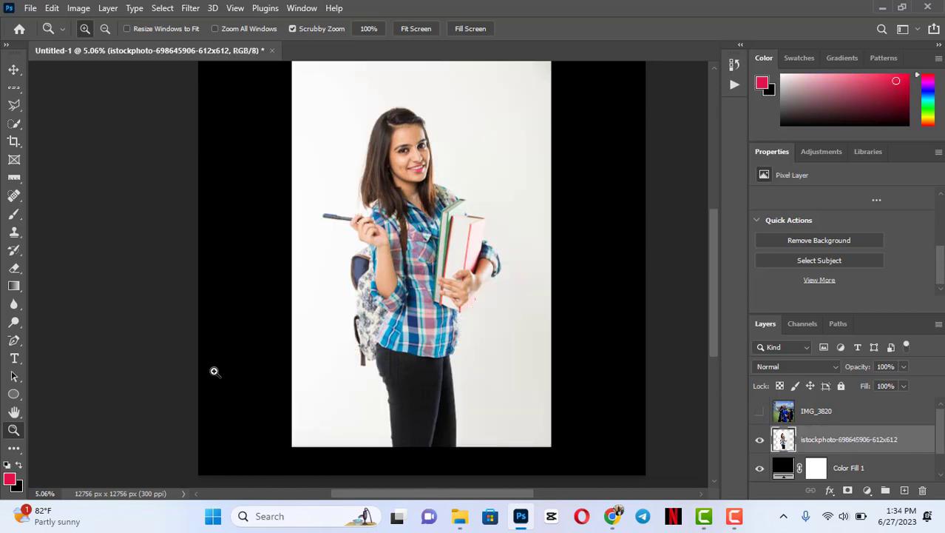
- Select the student with the Object Selection Tool by framing the figure in a rectangle of about 5807 by 10427 px
left_click(20, 129)
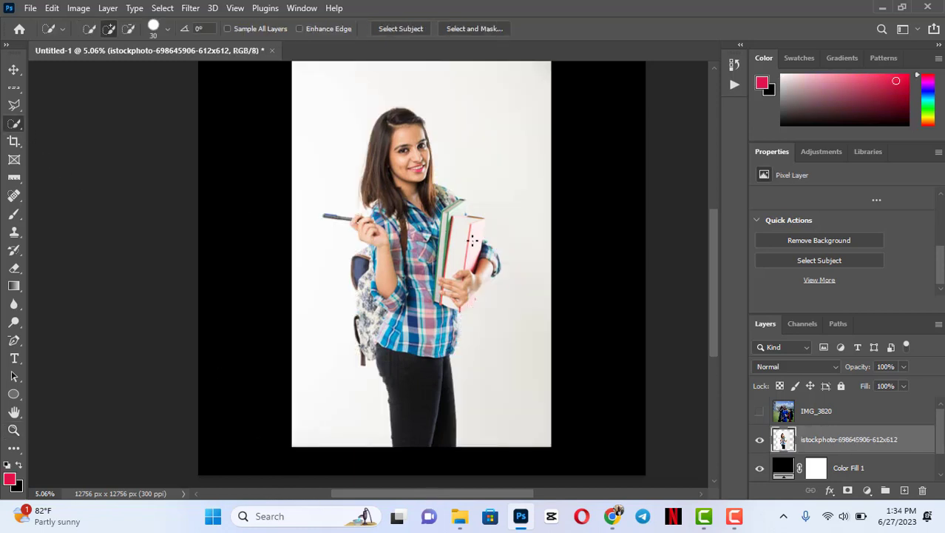
right_click(13, 125)
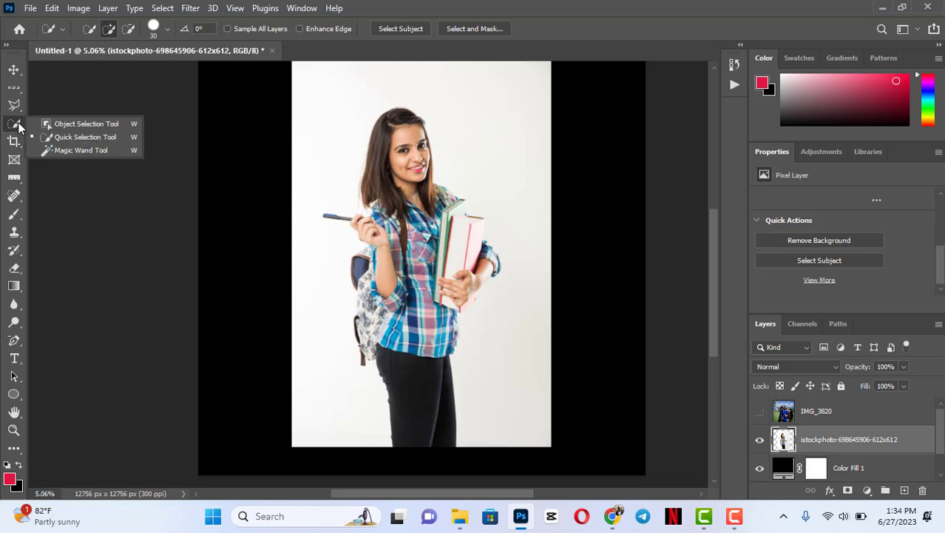
left_click(72, 125)
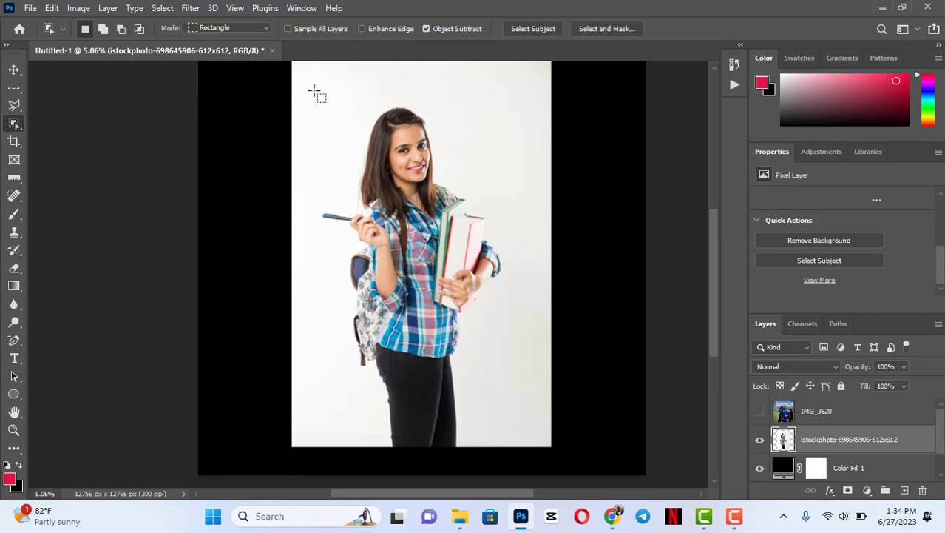
left_click_drag(310, 82, 515, 449)
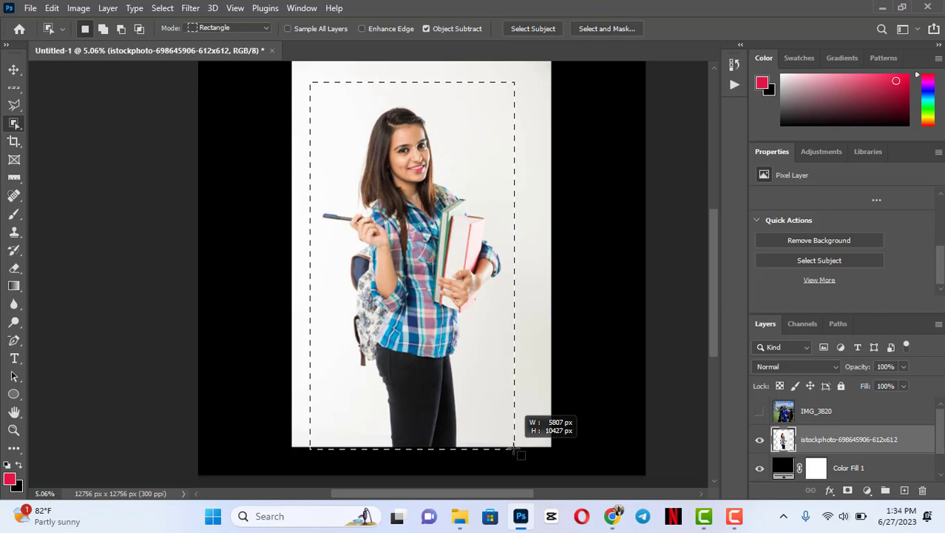
left_click_drag(514, 449, 514, 447)
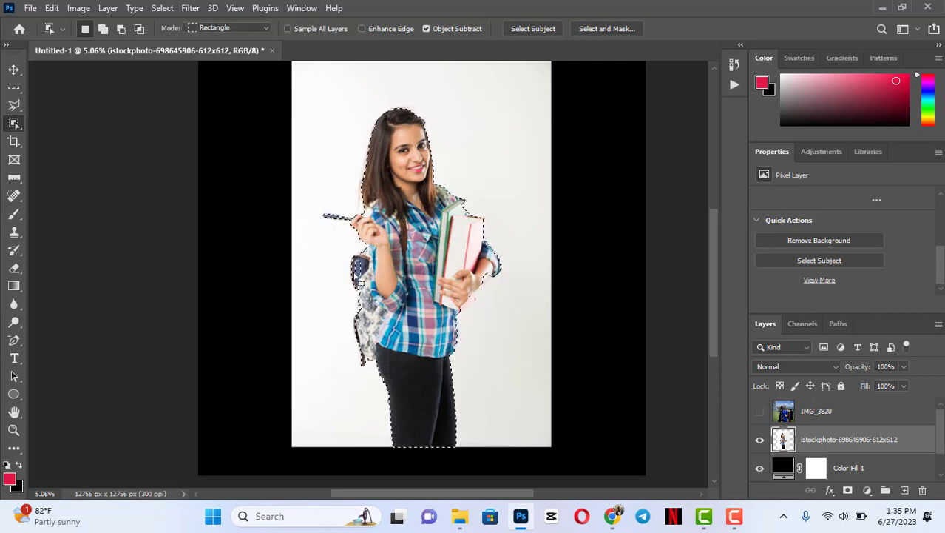
- Adjust the student's selection with the Quick Selection Tool, trying subtract mode on the arm and add mode on the blue backpack pocket
left_click(14, 124)
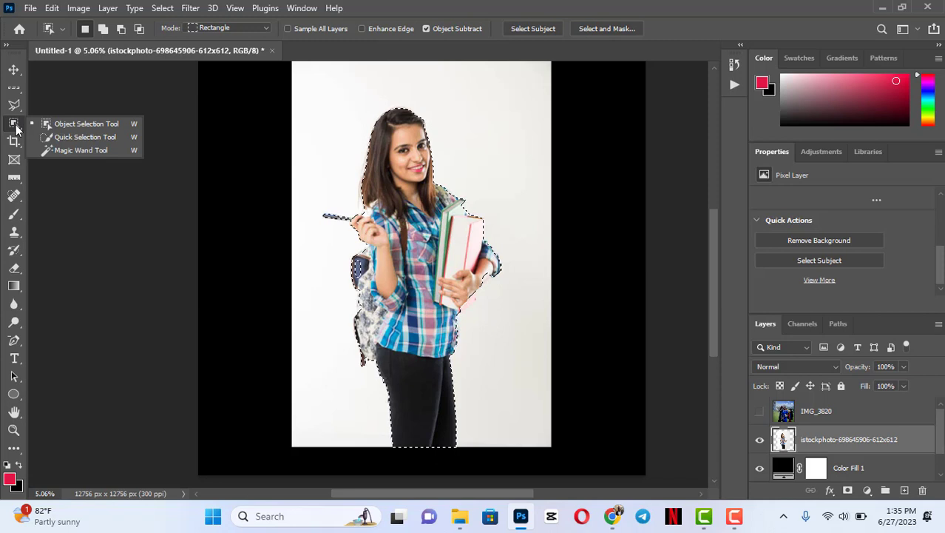
left_click(66, 137)
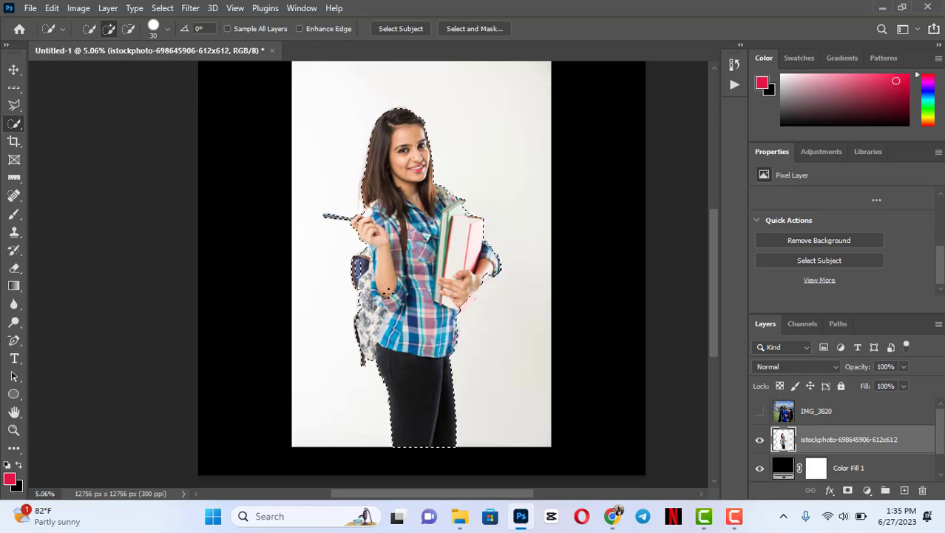
left_click(129, 29)
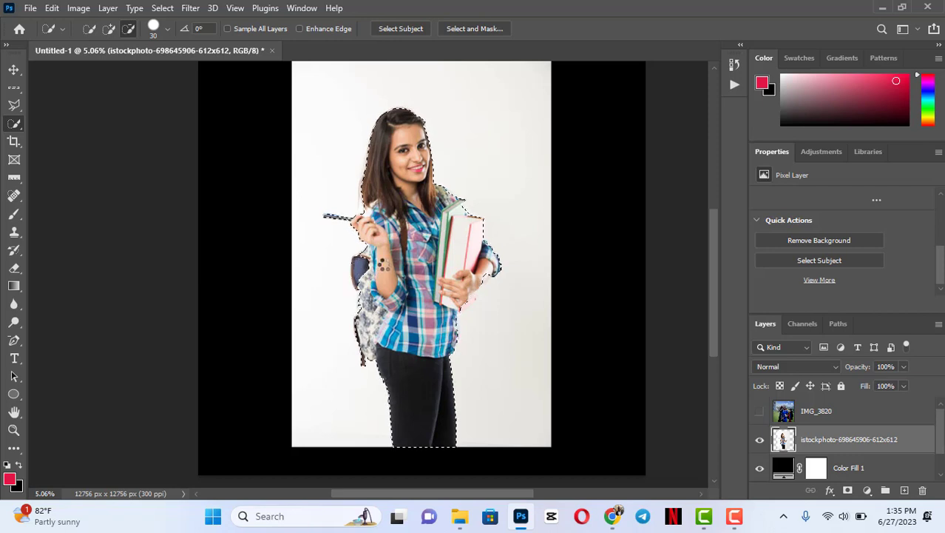
left_click(383, 264)
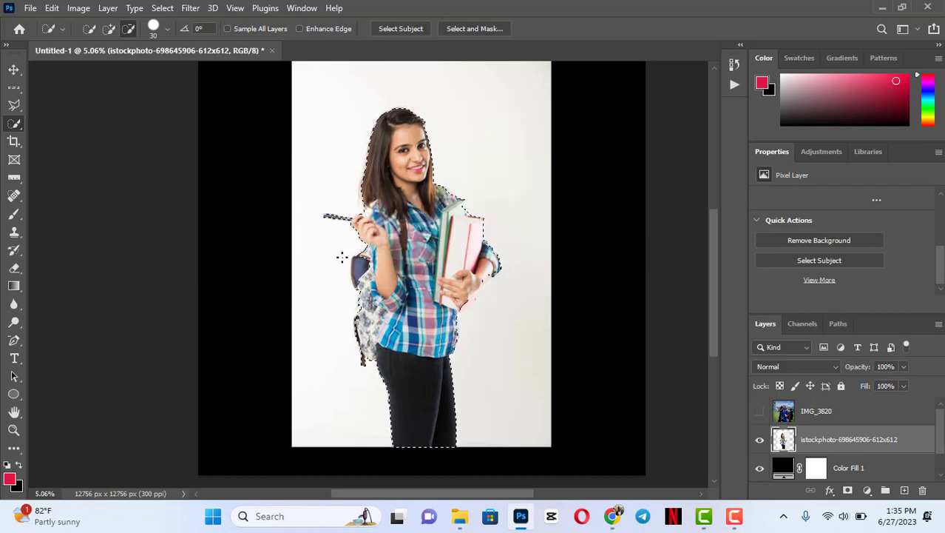
left_click(109, 29)
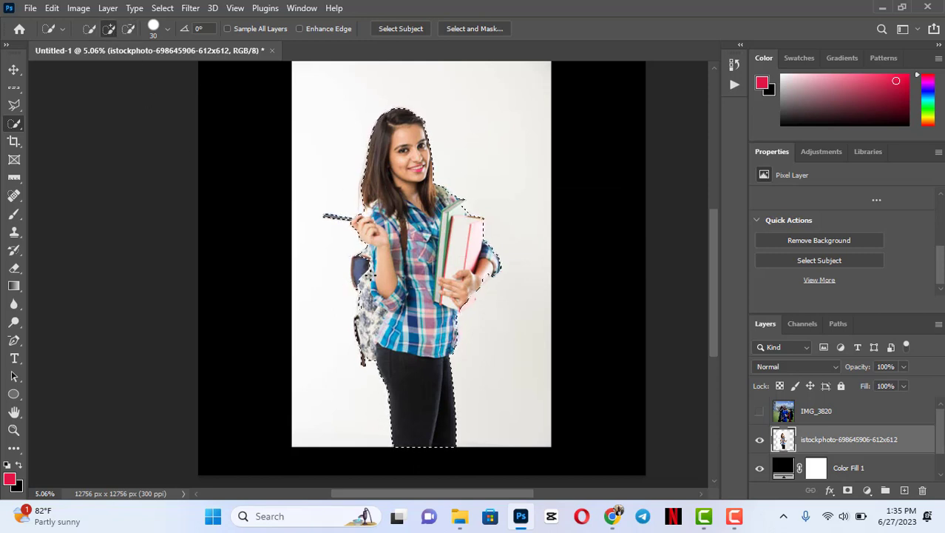
left_click(360, 267)
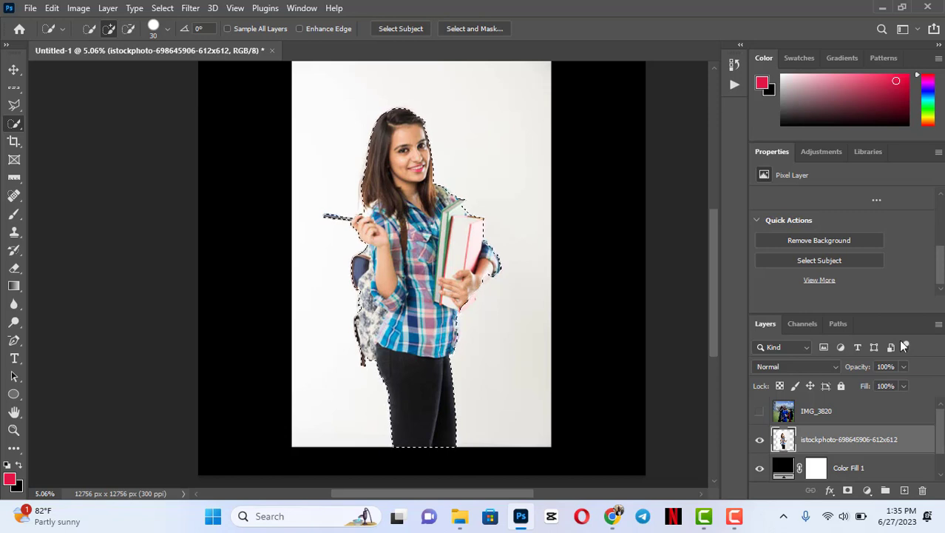
- Try Remove Background on the student photo layer, discarding the current selection, and revert to the selected full photo
left_click(846, 240)
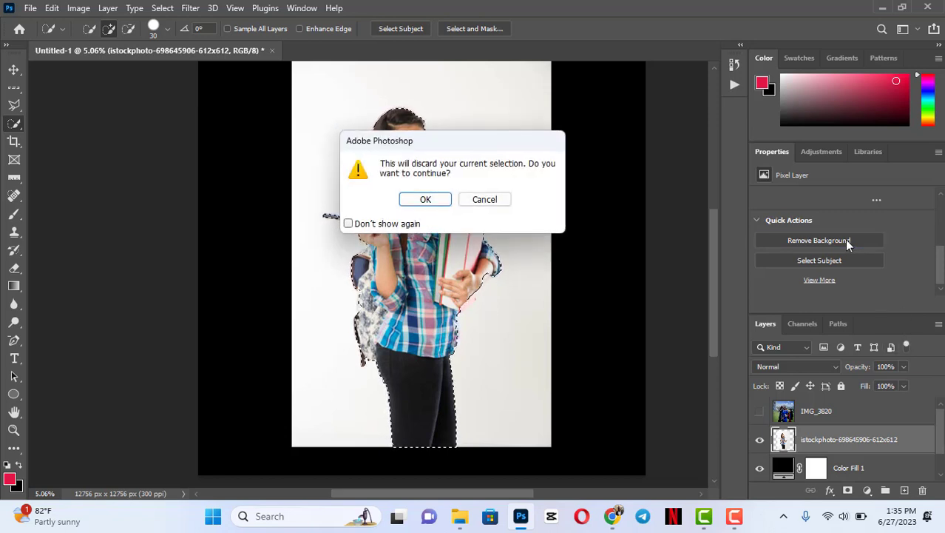
left_click(426, 198)
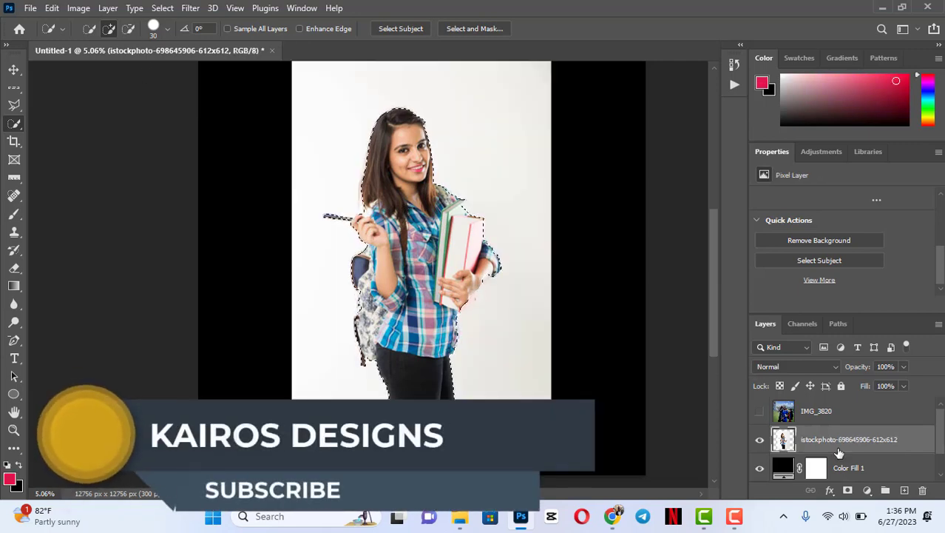
right_click(856, 448)
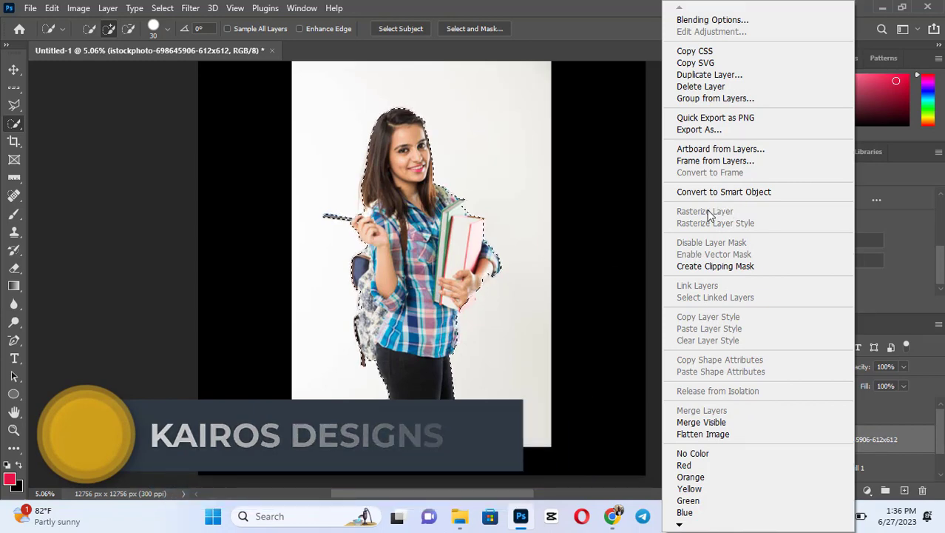
left_click(52, 9)
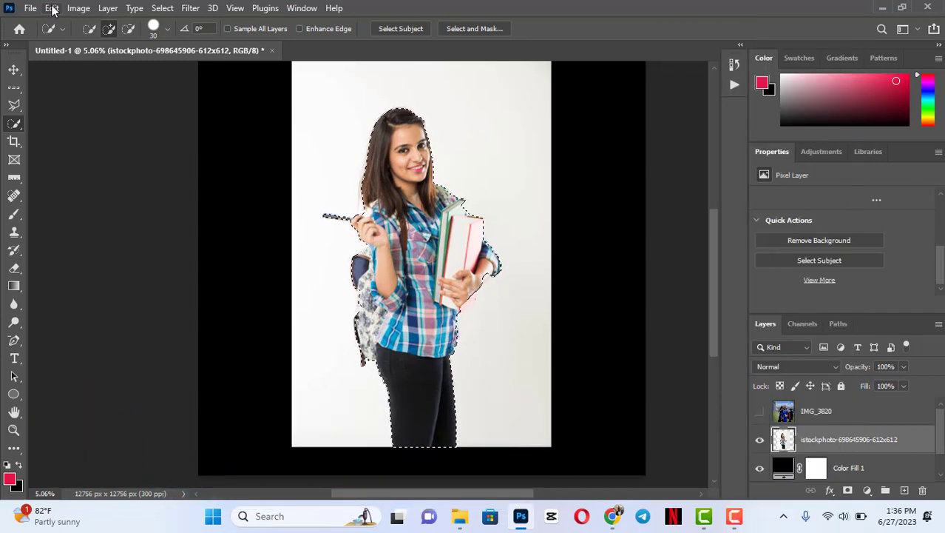
- Cut the selected student, paste the cutout onto a separate layer, and delete the leftover white-background photo layer
left_click(52, 8)
left_click(88, 88)
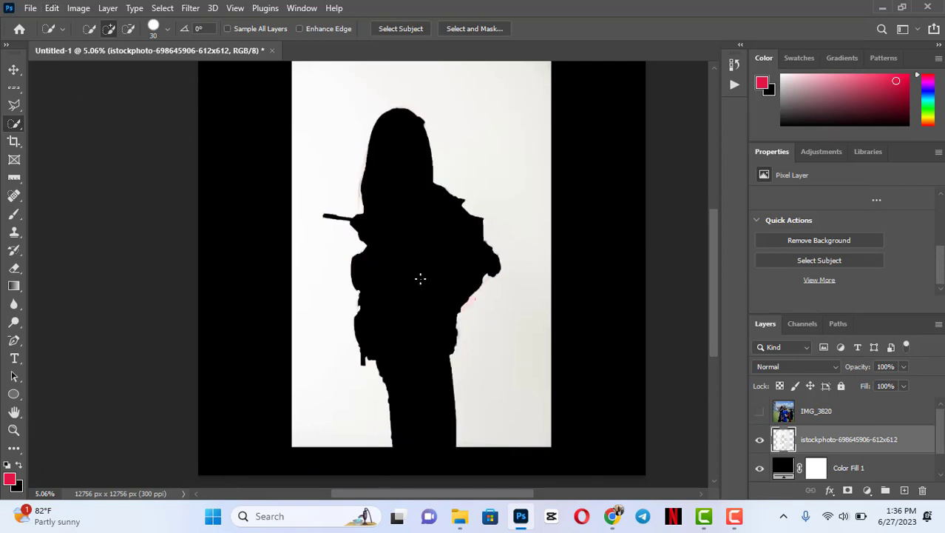
key("ctrl+v")
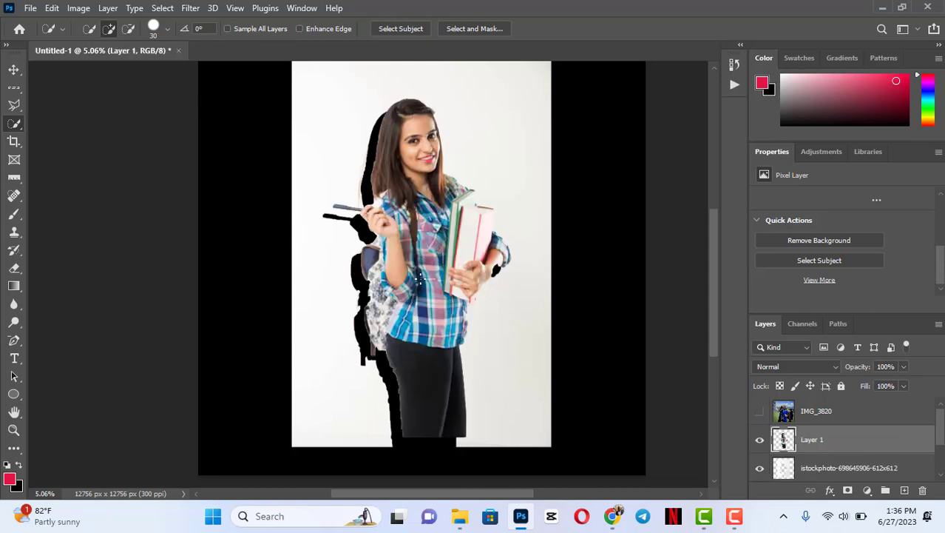
left_click(826, 469)
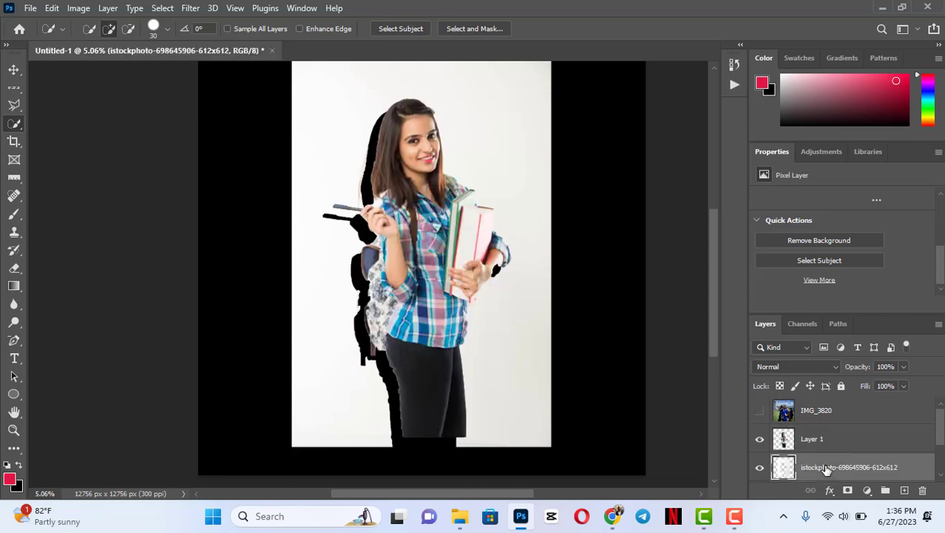
key("Delete")
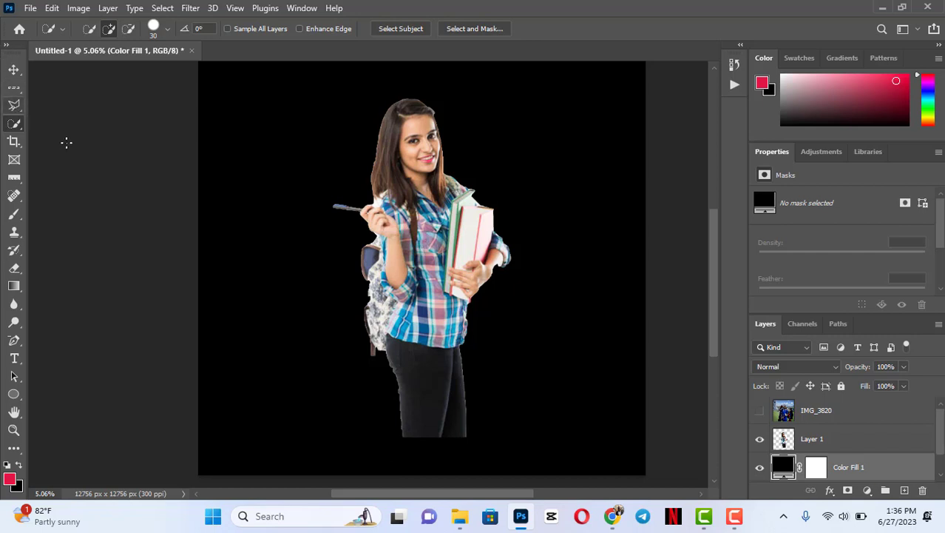
- Undo the layer deletion, paste and cut, and clear the selection around the student
key("ctrl+v")
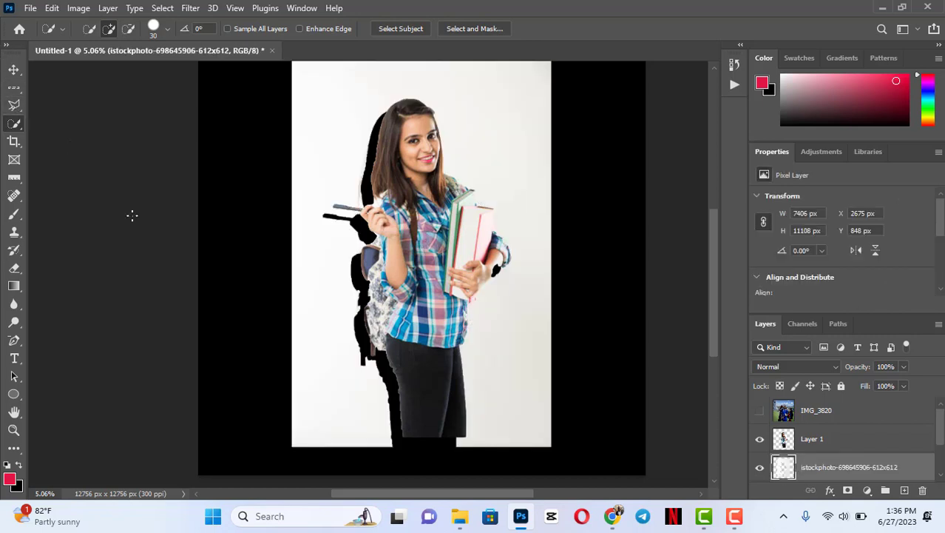
key("ctrl+z")
key("ctrl+z")
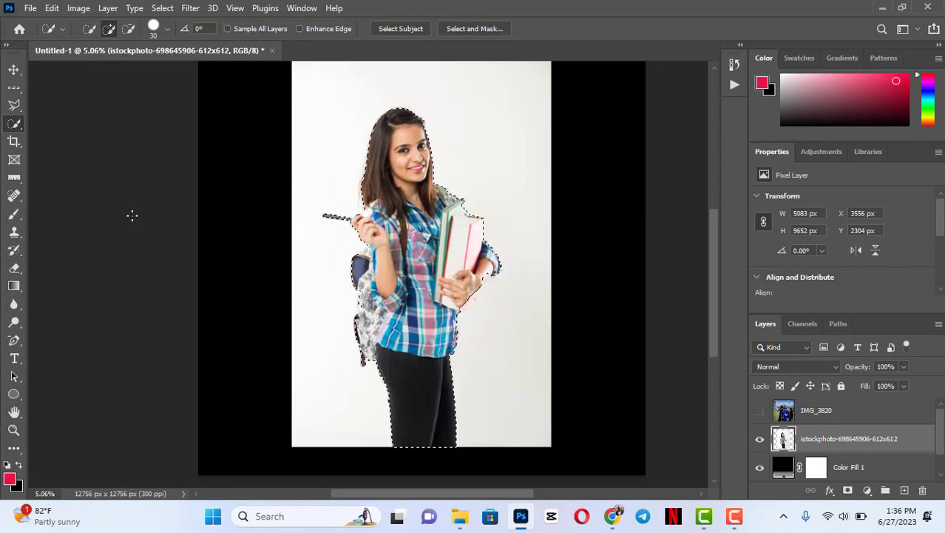
key("ctrl+d")
- Paint a selection over the student's hair, face, upper shirt and books with the Quick Selection Tool in add mode
right_click(15, 124)
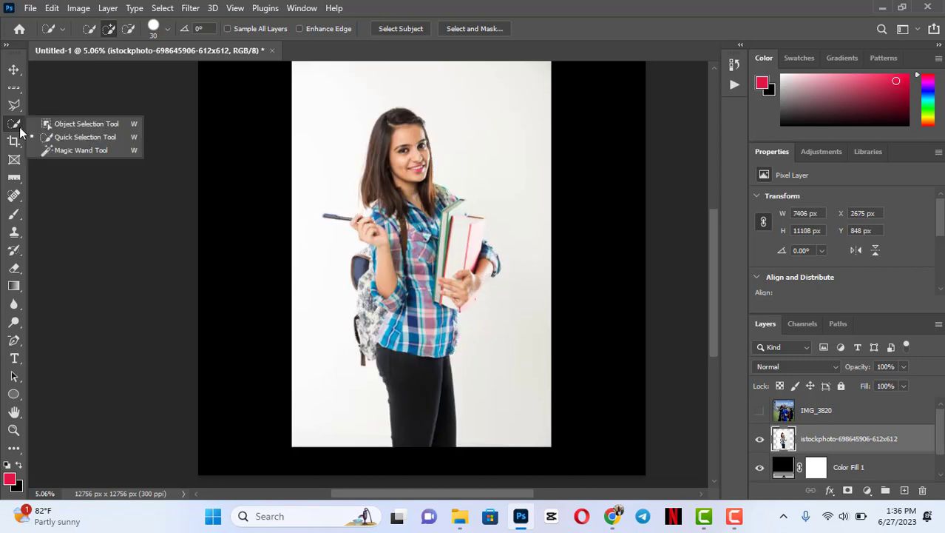
left_click(81, 136)
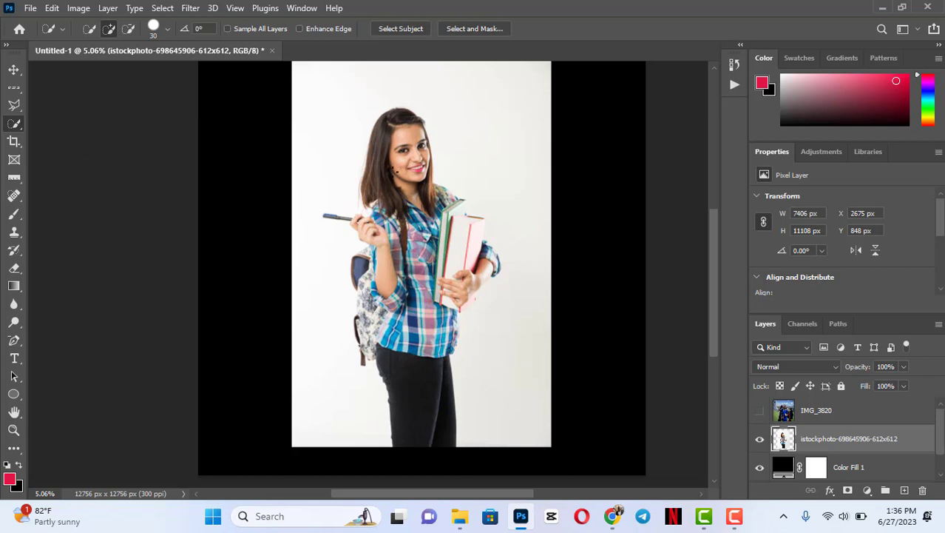
mouse_move(410, 118)
left_mouse_down()
mouse_move(375, 151)
mouse_move(383, 180)
mouse_move(433, 198)
left_mouse_up()
left_click_drag(474, 232, 480, 243)
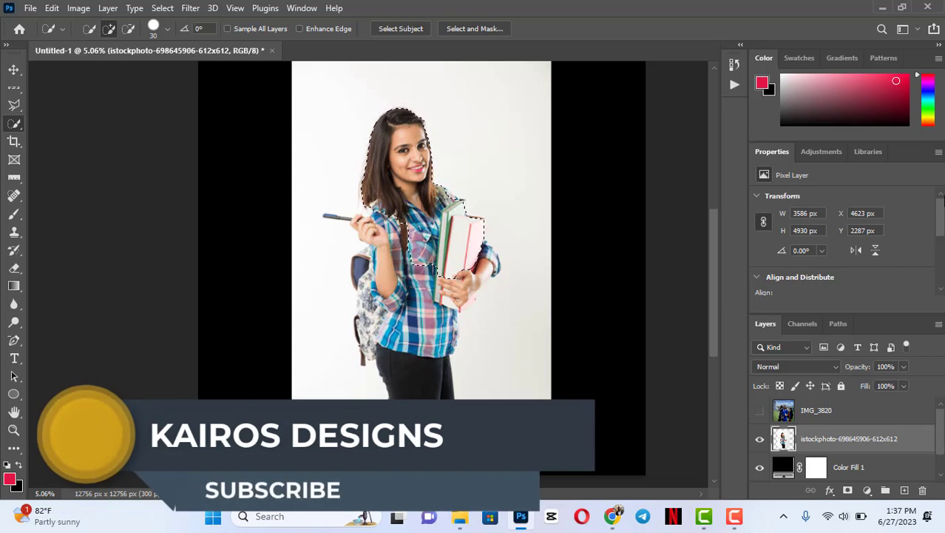
scroll(831, 242, "down", 3)
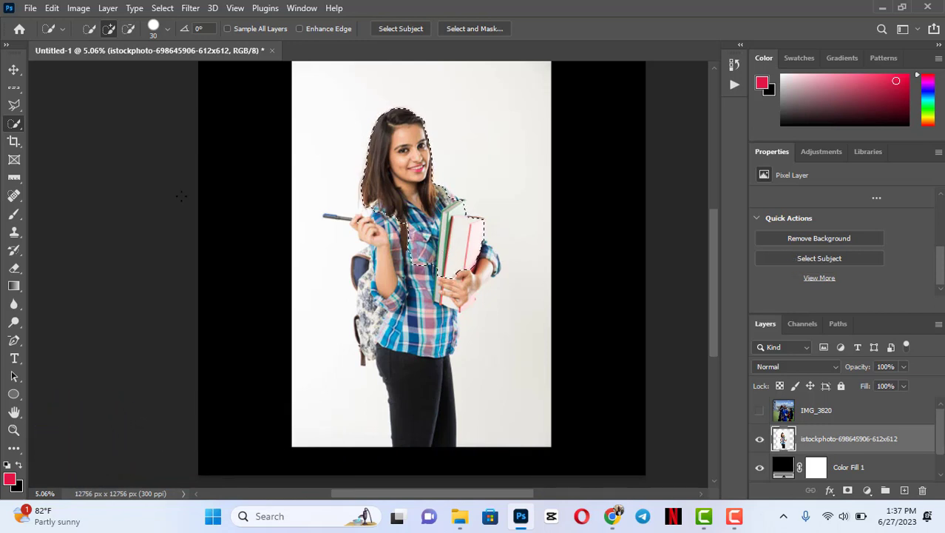
- Clear the partial selection and move the student photo slightly down on the black canvas
key("ctrl+d")
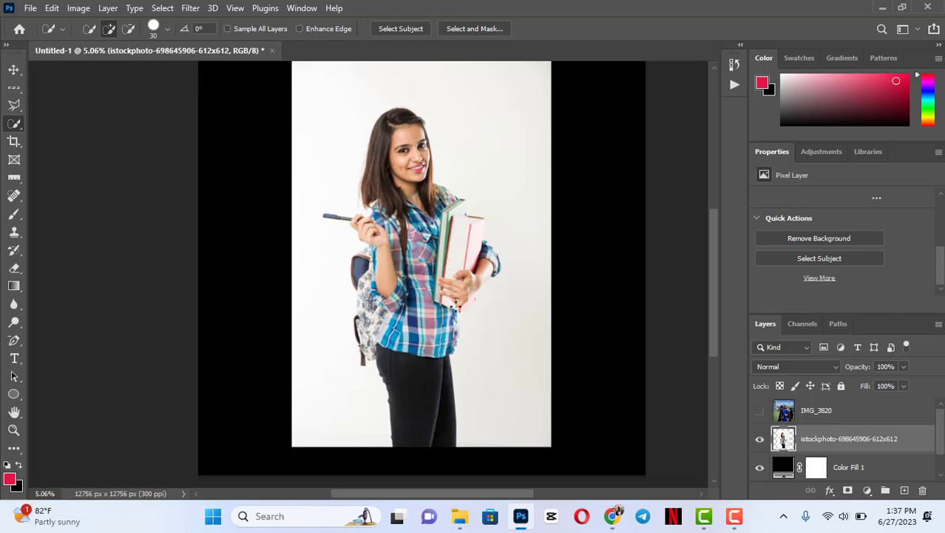
key("v")
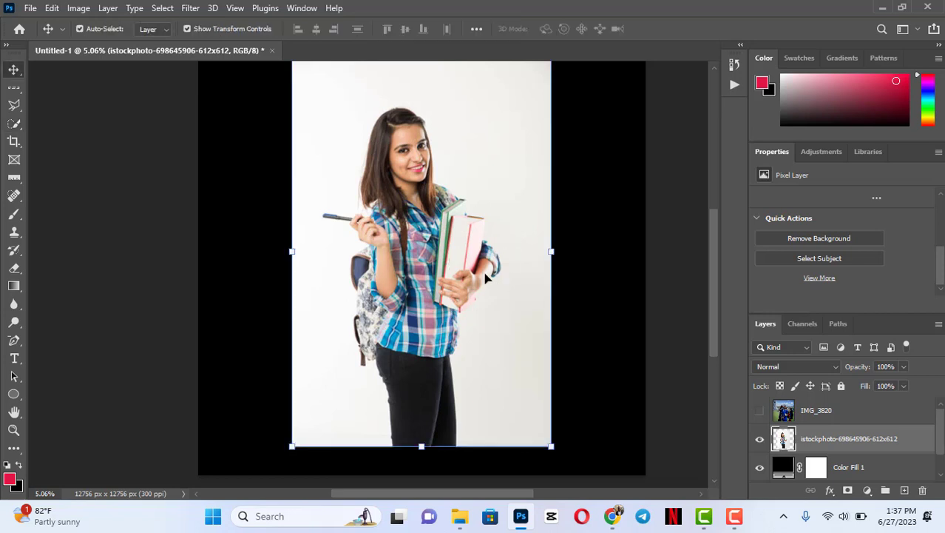
left_click_drag(468, 259, 468, 278)
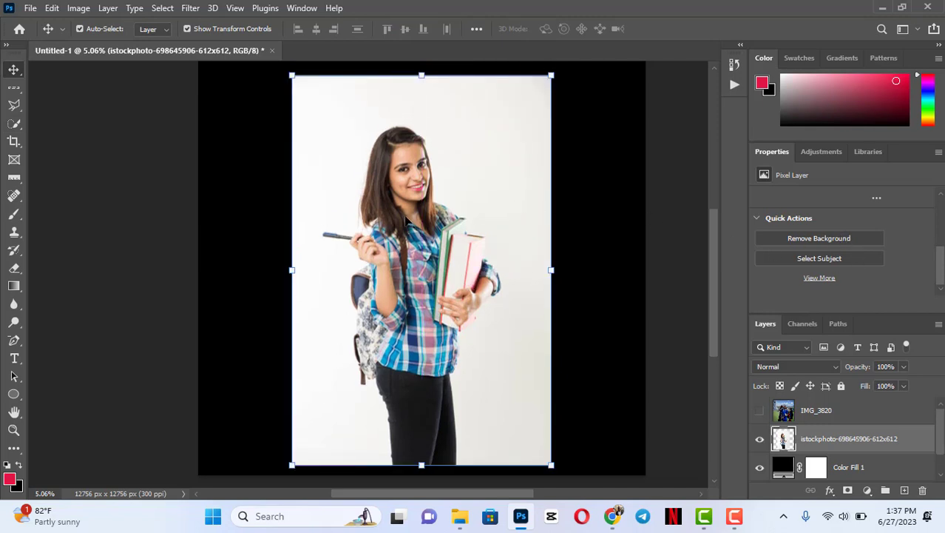
- Switch to Chrome and replace the old remove.bg result tab with a new empty tab
left_click(617, 516)
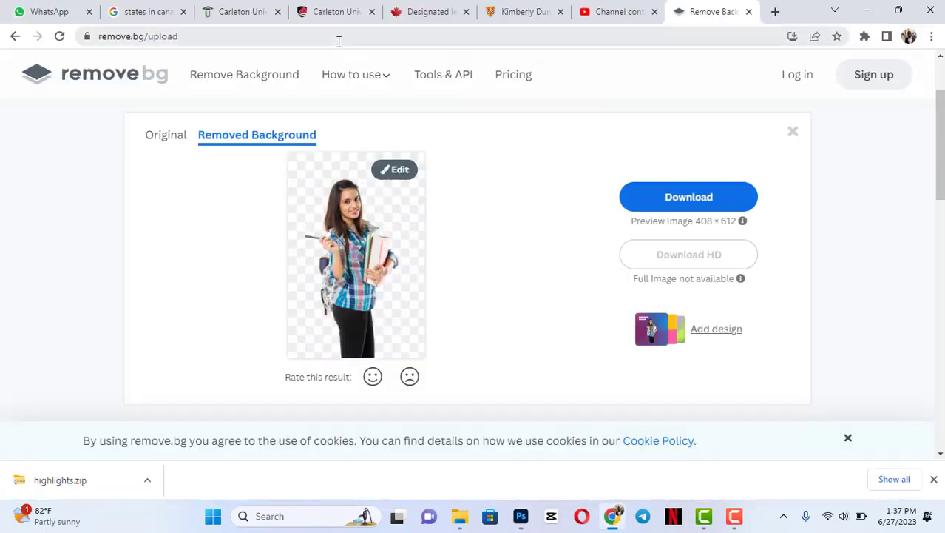
left_click(748, 11)
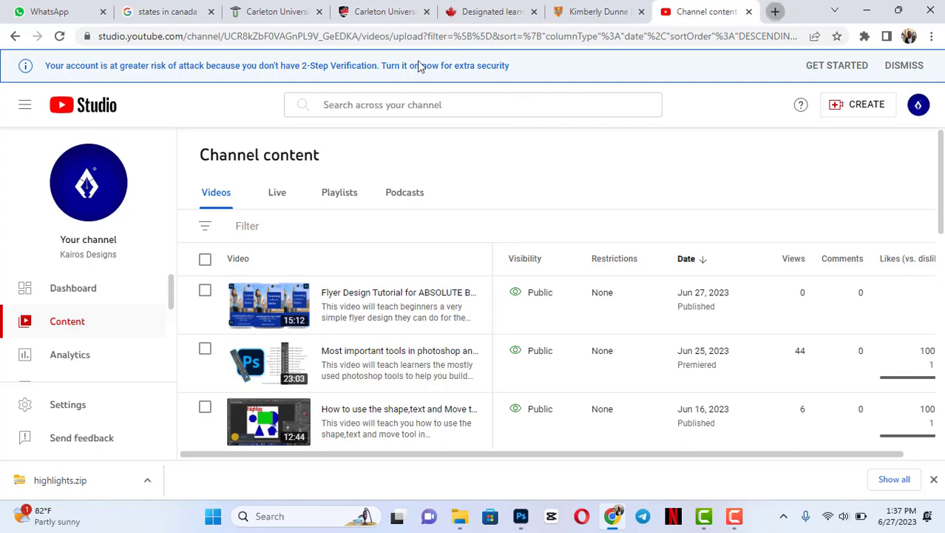
key("ctrl+t")
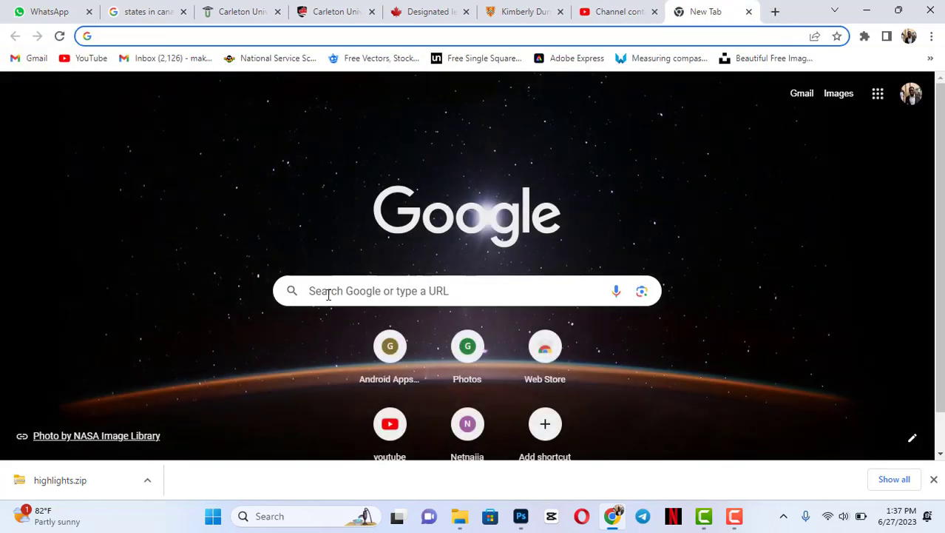
- Search Google for remove.bg and open the Remove Background from Image for Free website
left_click(329, 294)
type("rem")
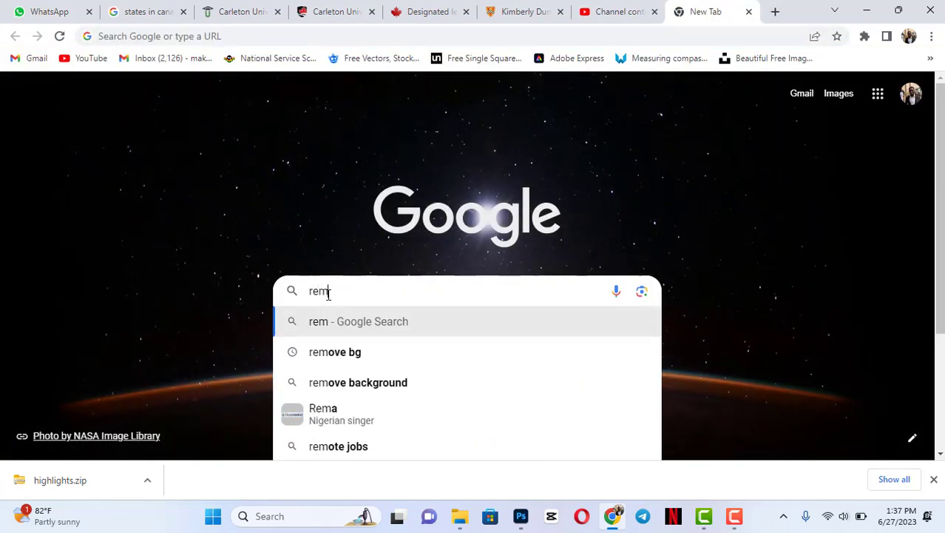
type("ove")
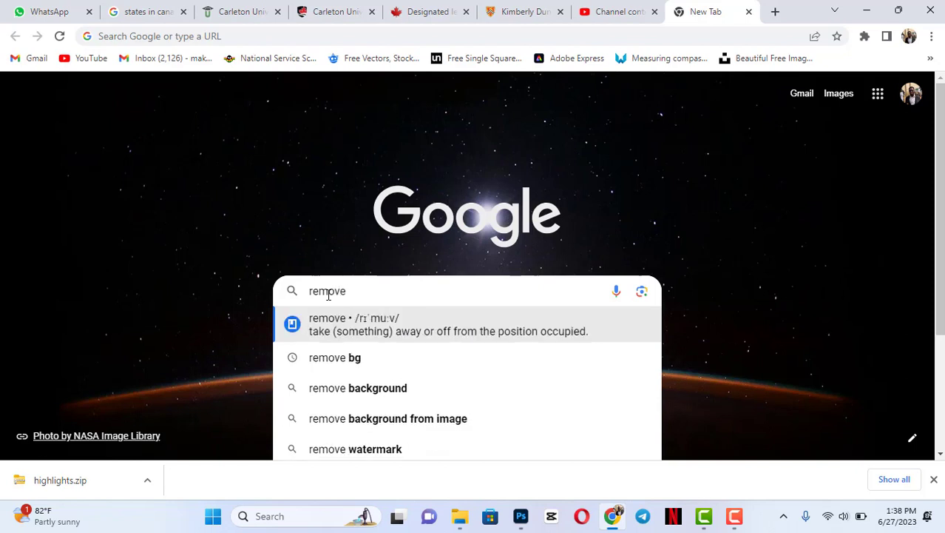
type(".bg")
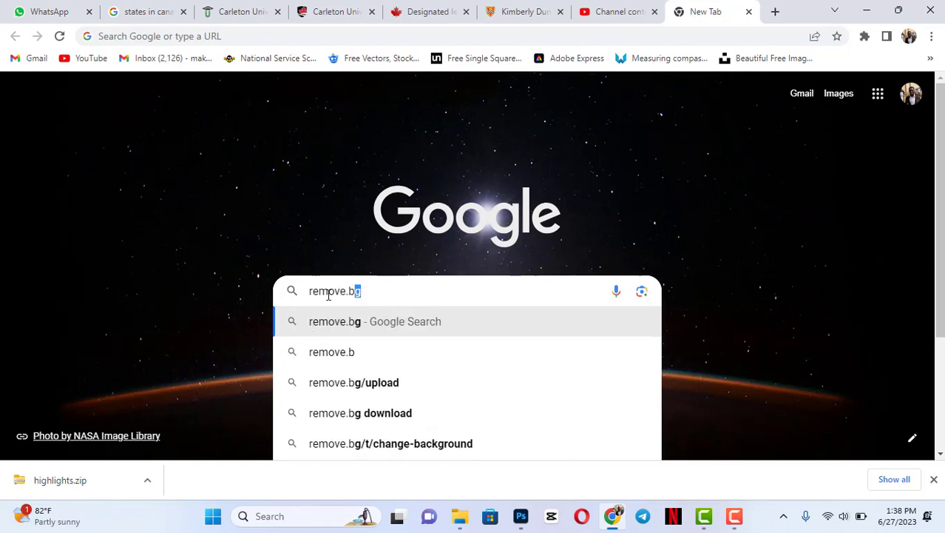
key("Return")
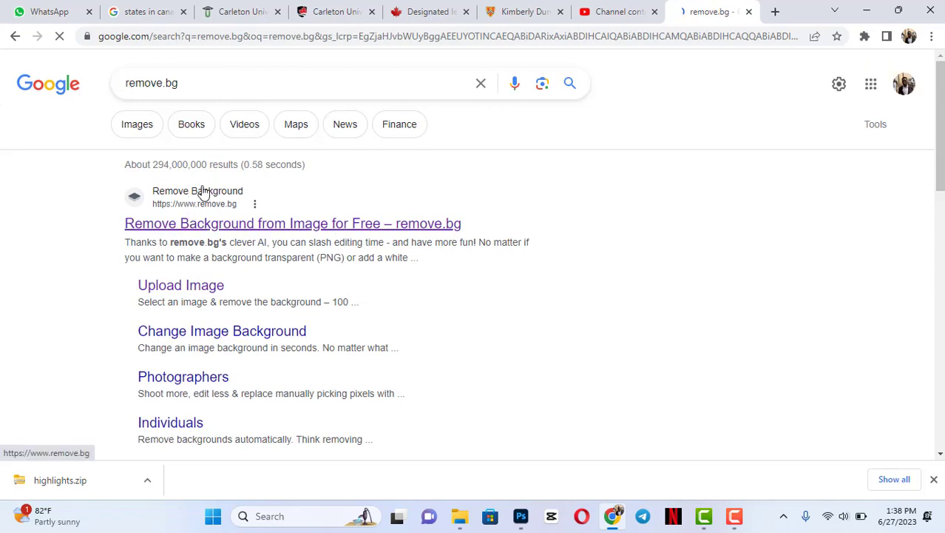
left_click(198, 224)
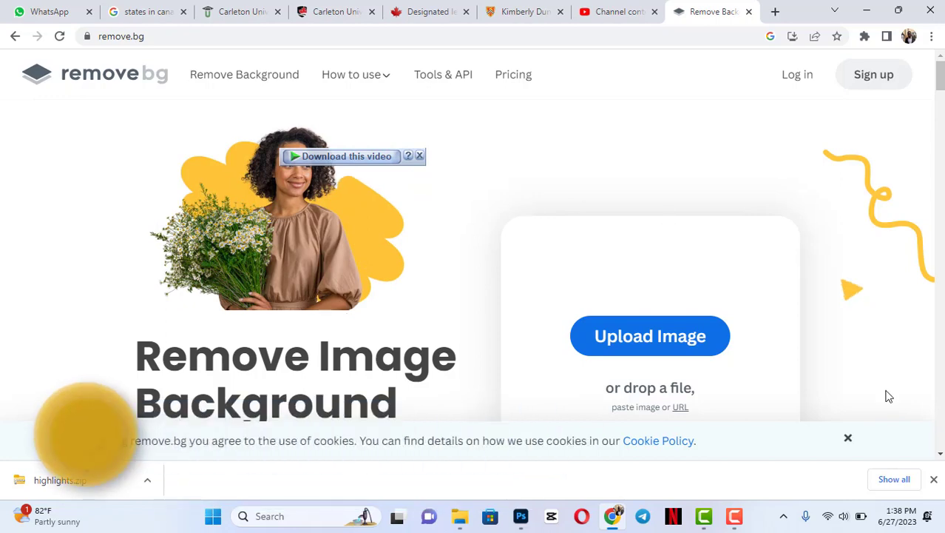
- Upload the student photo from the Downloads folder to remove.bg for background removal
left_click(458, 522)
left_click_drag(531, 285, 874, 220)
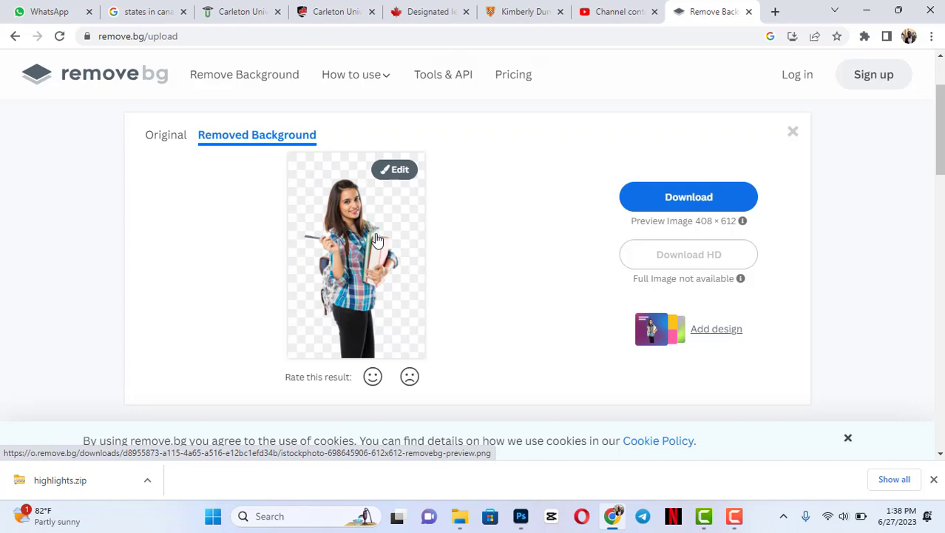
- Open the student cutout for editing in Erase / Restore mode and reduce the erase brush size to roughly a quarter of its range
left_click(394, 170)
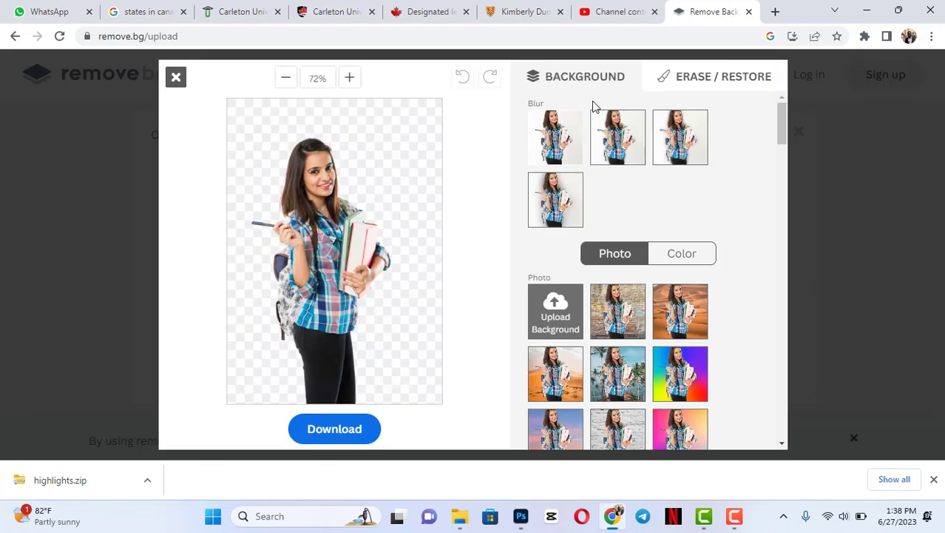
left_click(679, 81)
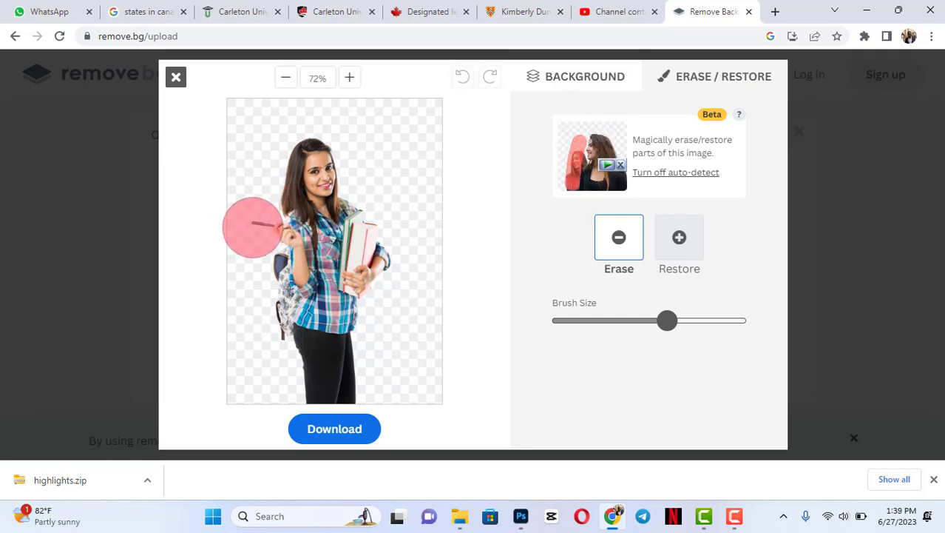
left_click_drag(667, 323, 606, 320)
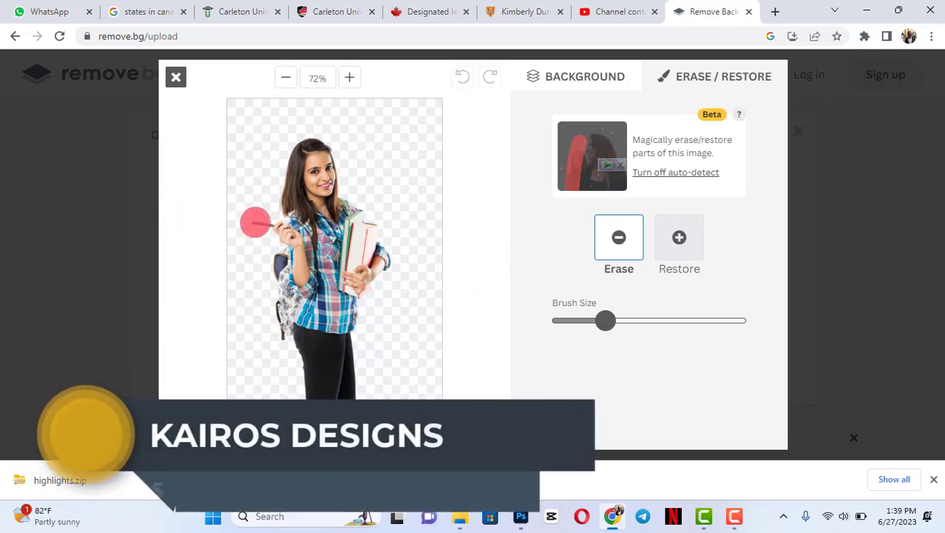
- Erase the pen in the student's hand and bring it back with the Restore brush
left_click(259, 220)
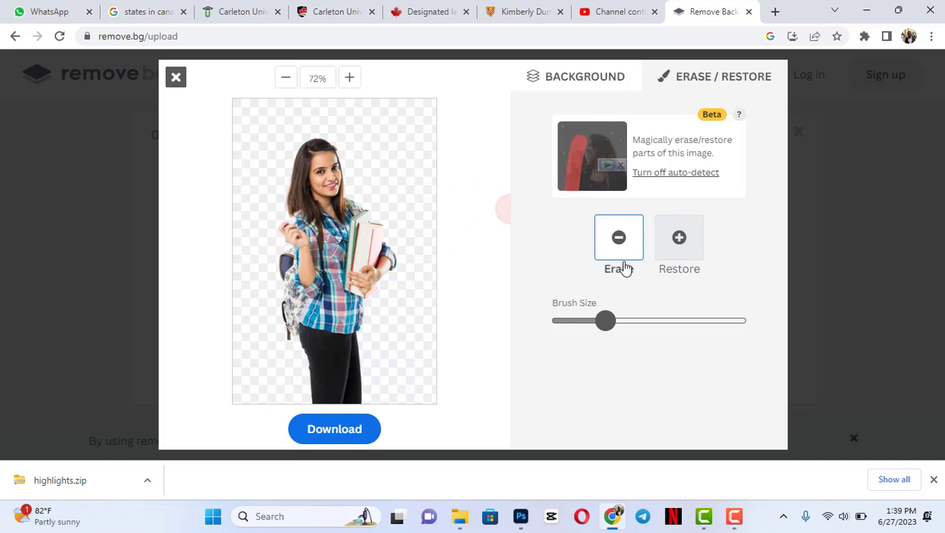
left_click(681, 238)
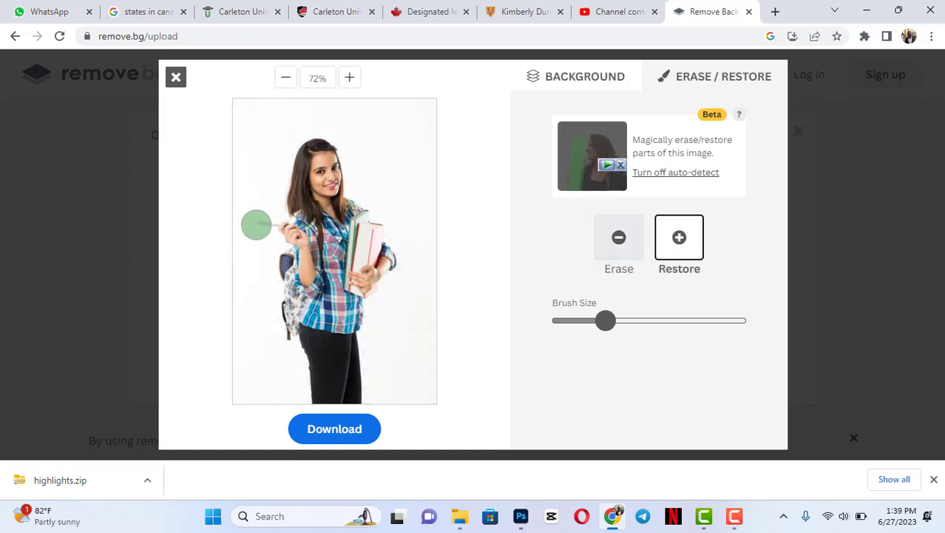
left_click_drag(261, 221, 266, 226)
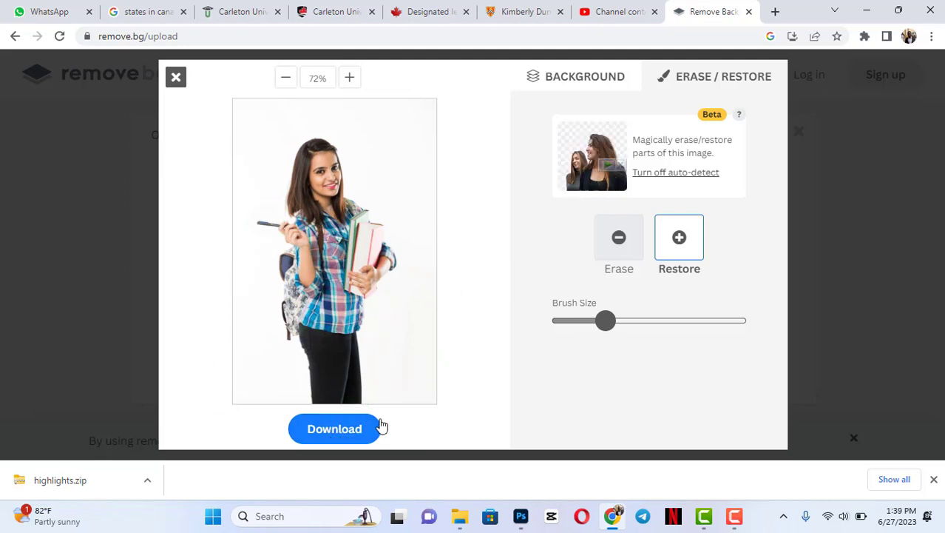
- Switch back to Erase mode and brush away background remnants around the pen and the student's raised hand
left_click(625, 237)
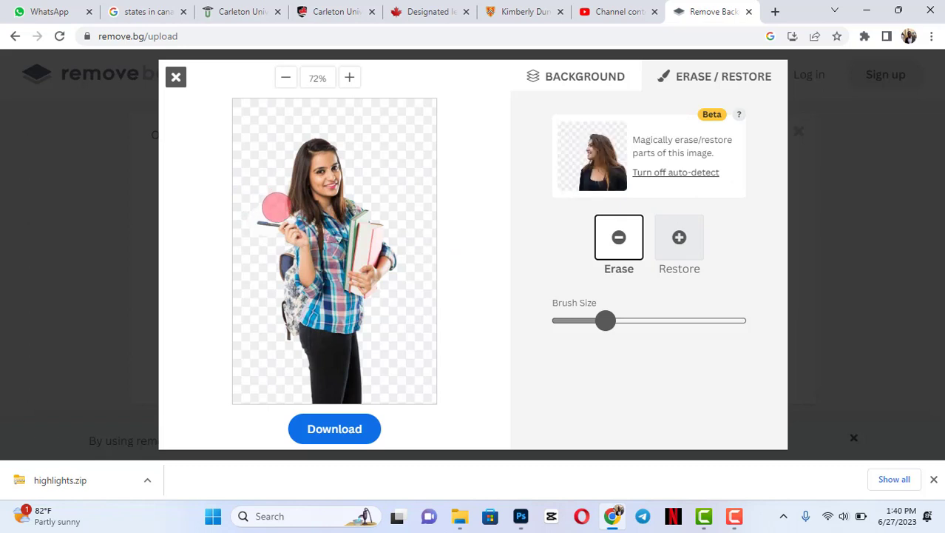
left_click_drag(276, 206, 276, 209)
mouse_move(272, 205)
left_mouse_down()
mouse_move(246, 208)
mouse_move(242, 220)
mouse_move(256, 241)
mouse_move(267, 239)
left_mouse_up()
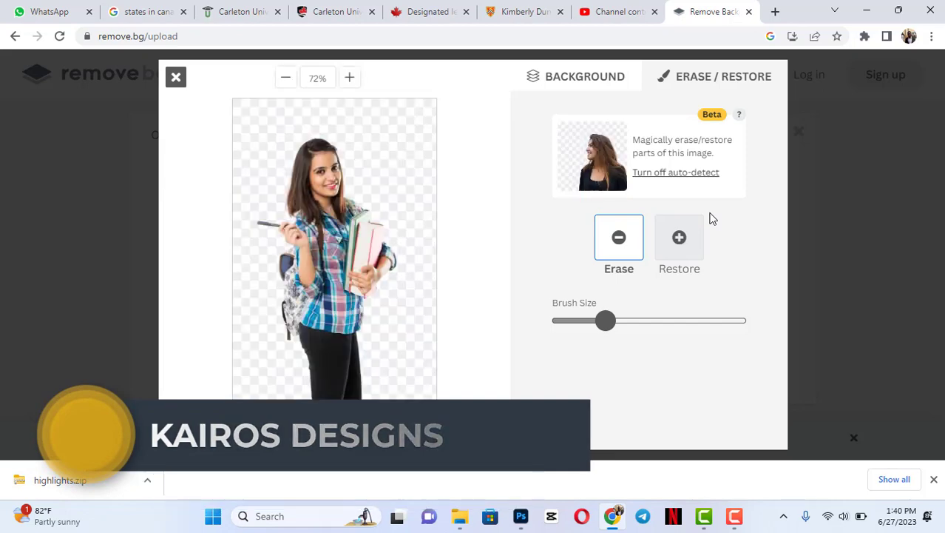
mouse_move(719, 515)
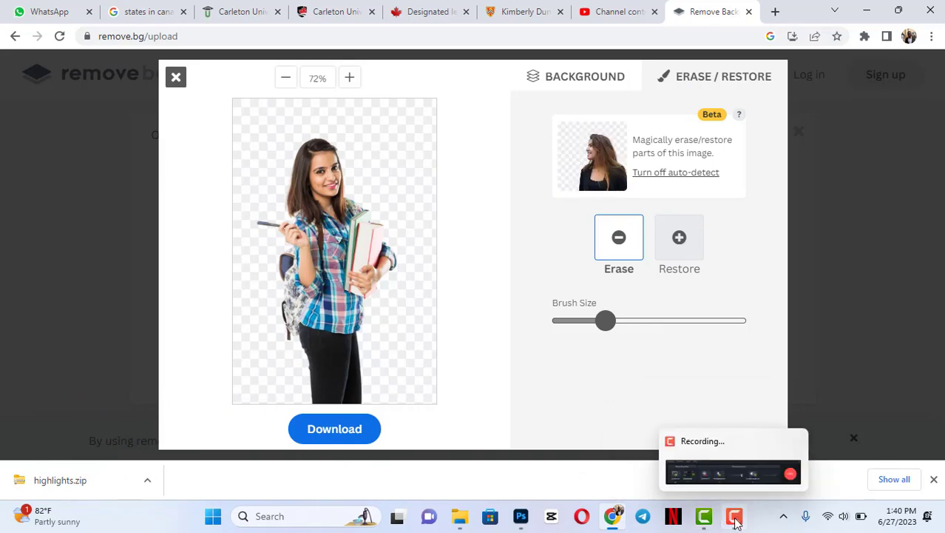
left_click(735, 520)
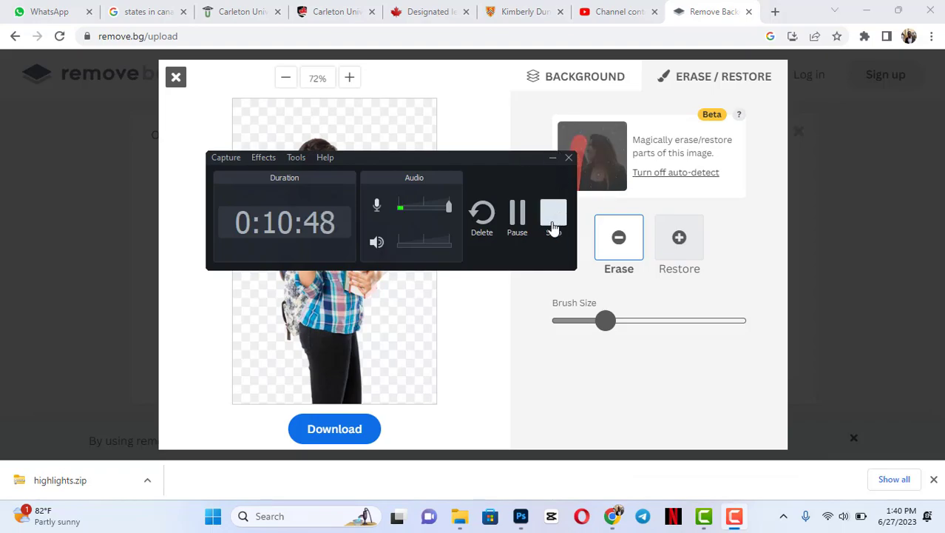